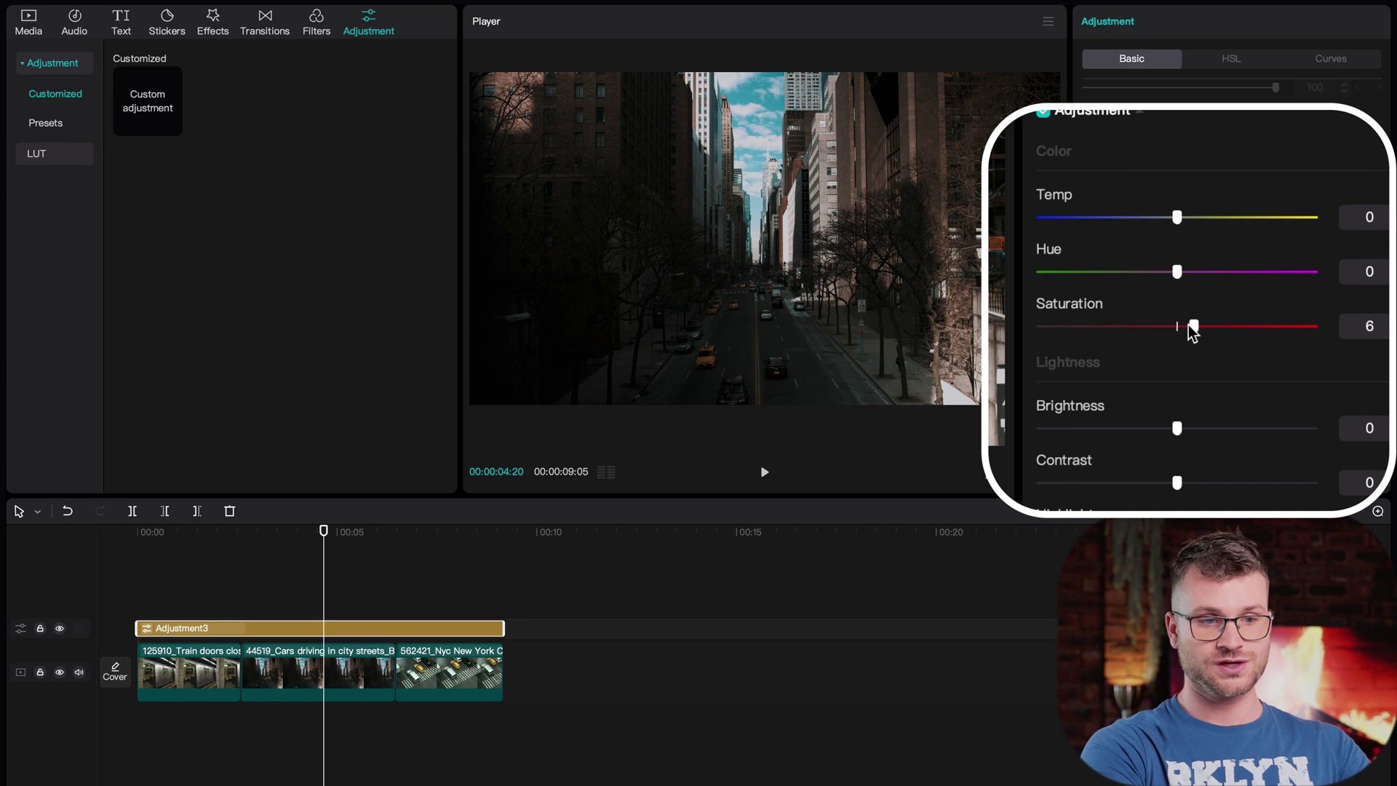
# Give the adjustment layer Saturation 10, Brightness 10, Contrast 5 and Sharpen 3
pyautogui.moveTo(1192, 260); pyautogui.dragTo(1200, 259)
pyautogui.moveTo(1181, 331); pyautogui.dragTo(1193, 331)
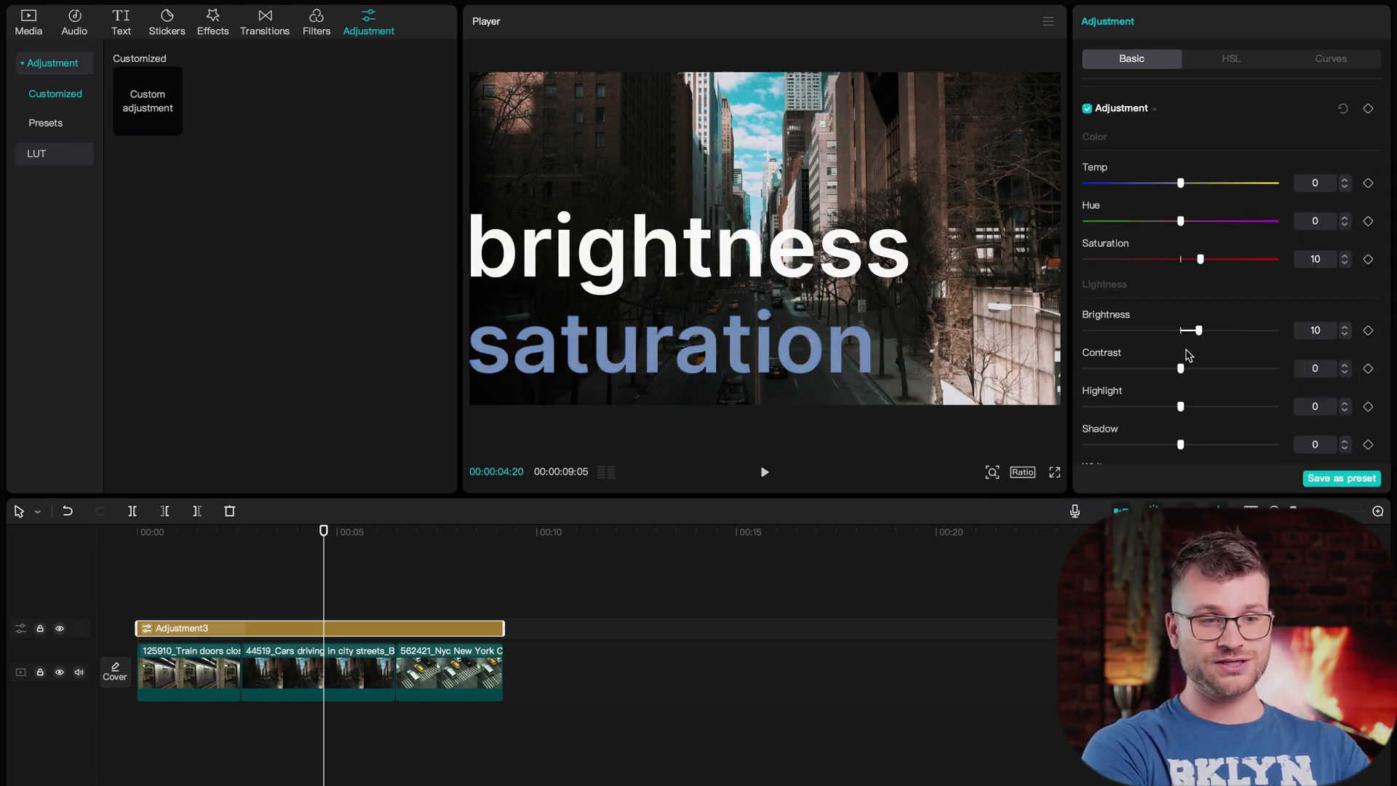
pyautogui.moveTo(1182, 370); pyautogui.dragTo(1189, 369)
pyautogui.scroll(-5, 1185, 366)
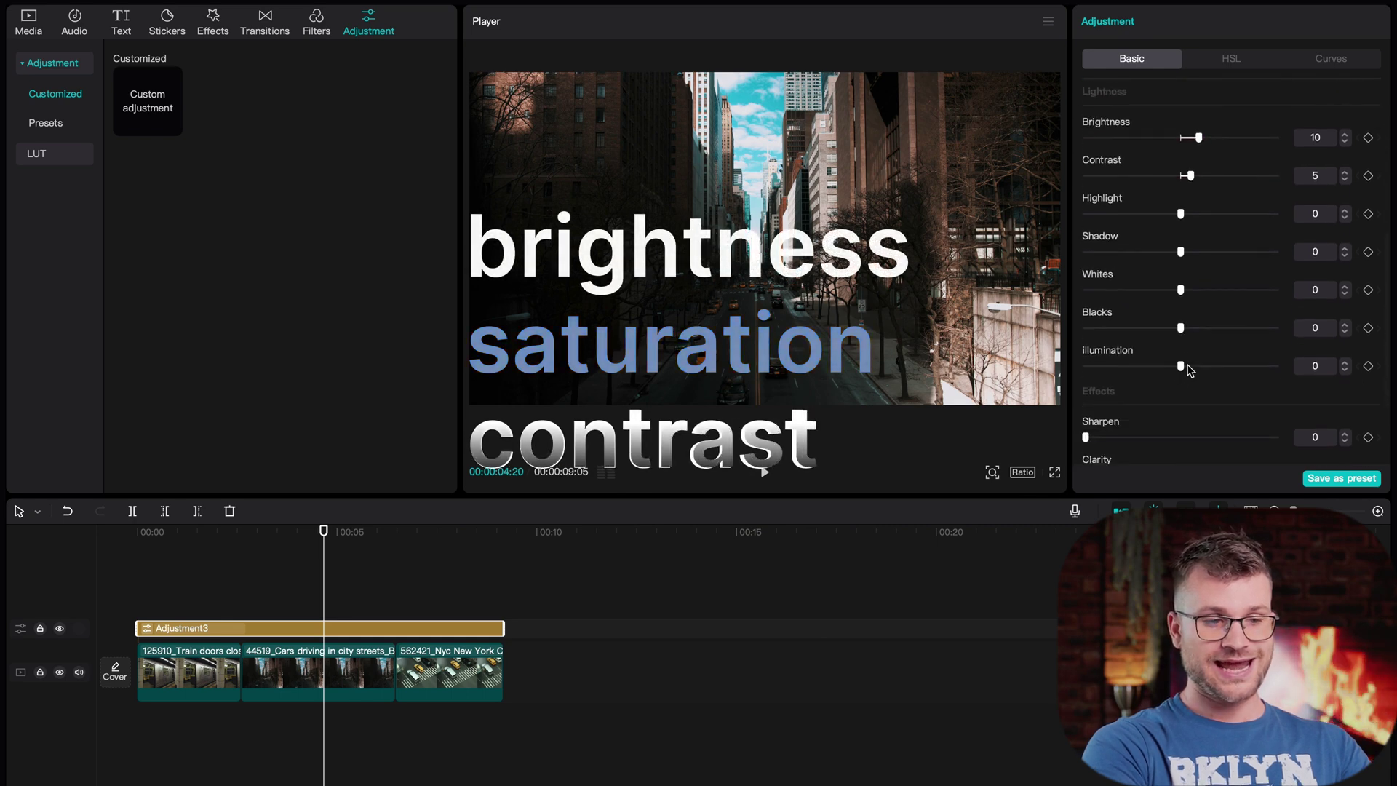
pyautogui.click(1345, 354)
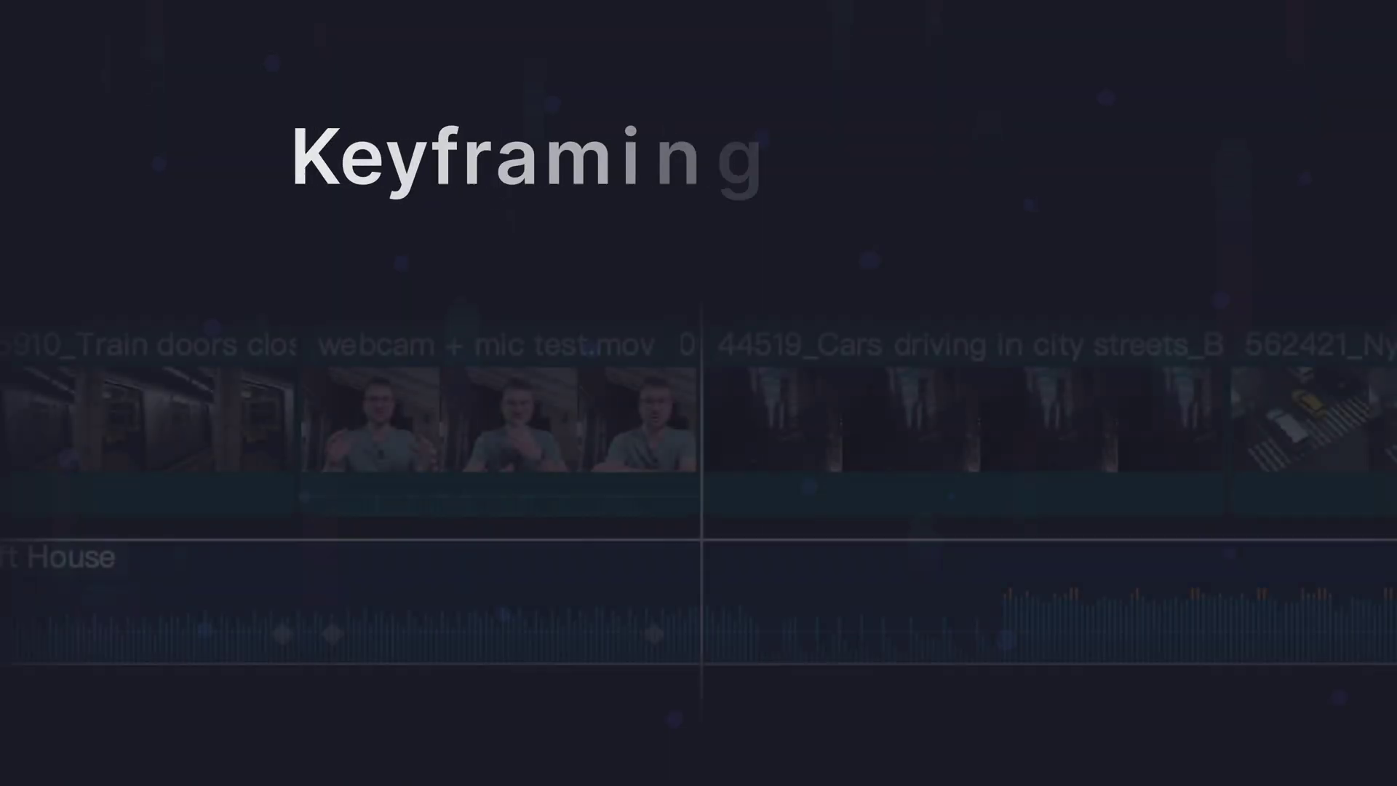
# Split the Drift House music, restore it to one clip, and park the playhead near 2 seconds
pyautogui.moveTo(466, 633); pyautogui.dragTo(466, 646)
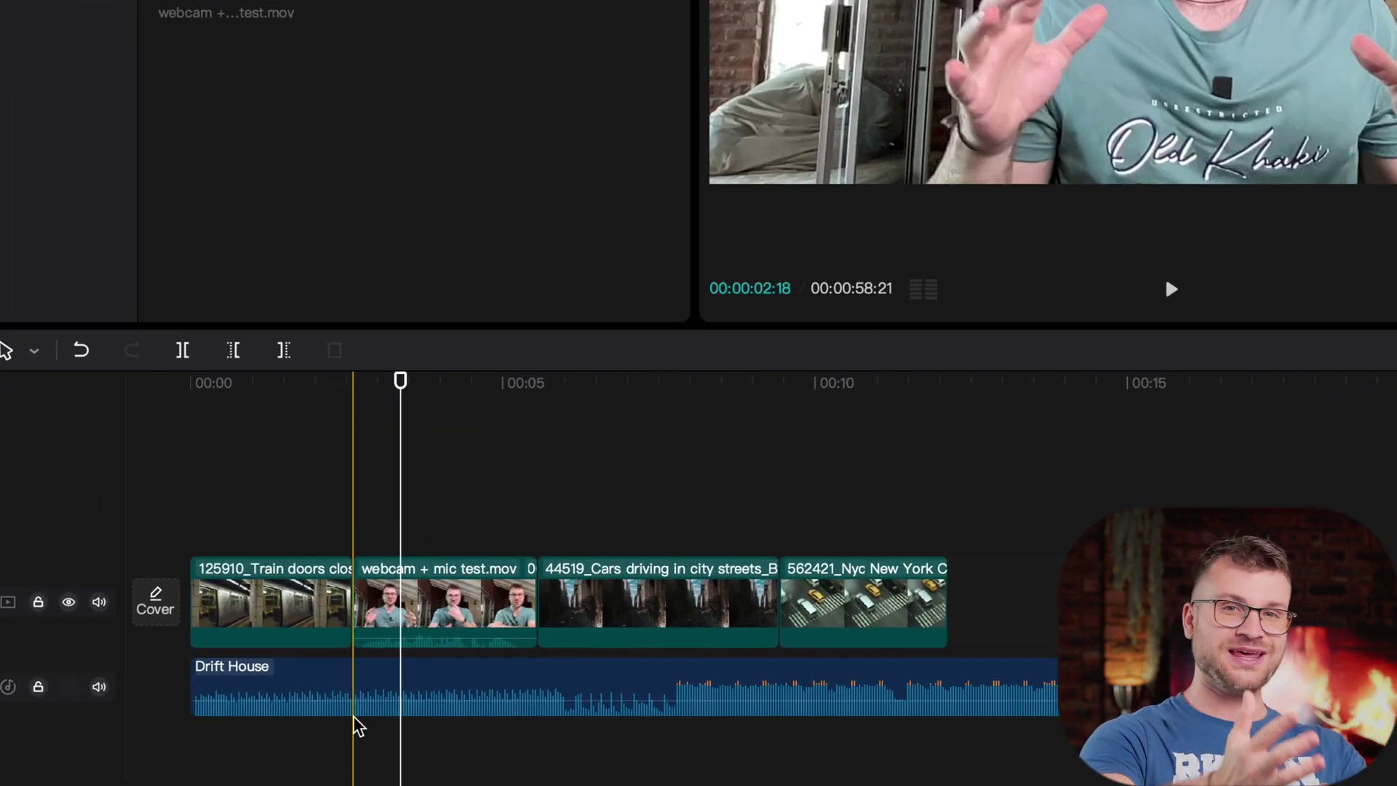
pyautogui.hotkey('ctrl', 'b')
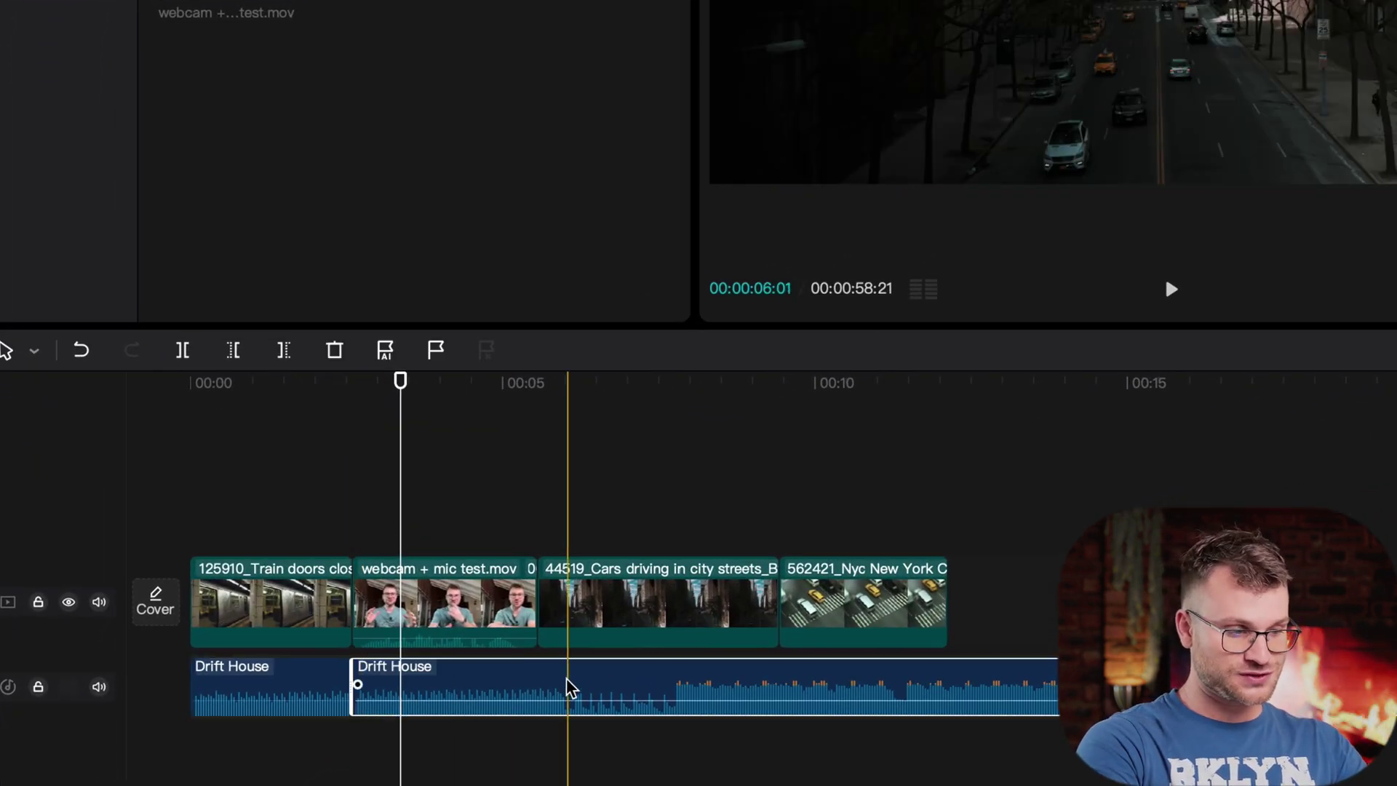
pyautogui.hotkey('ctrl', 'b')
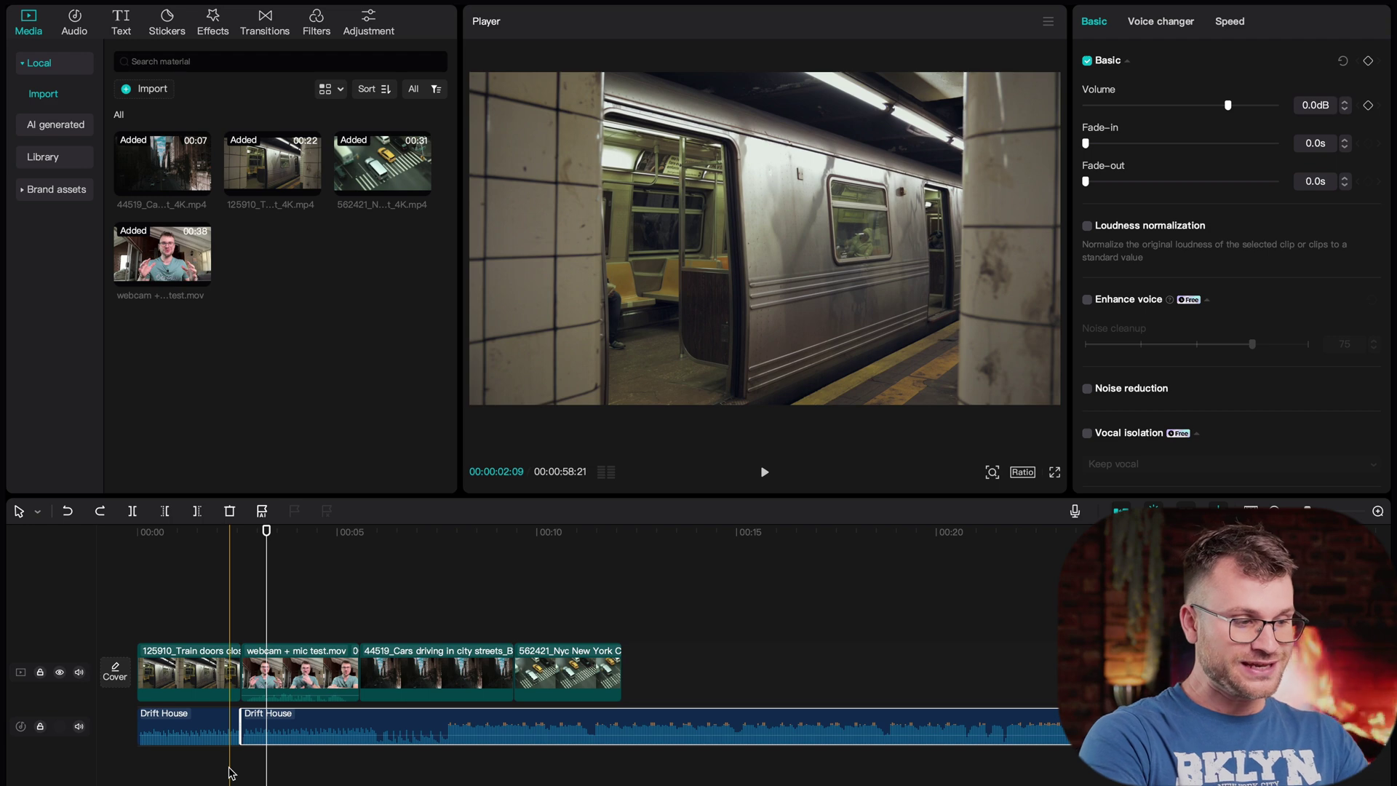
pyautogui.click(240, 773)
pyautogui.click(240, 773)
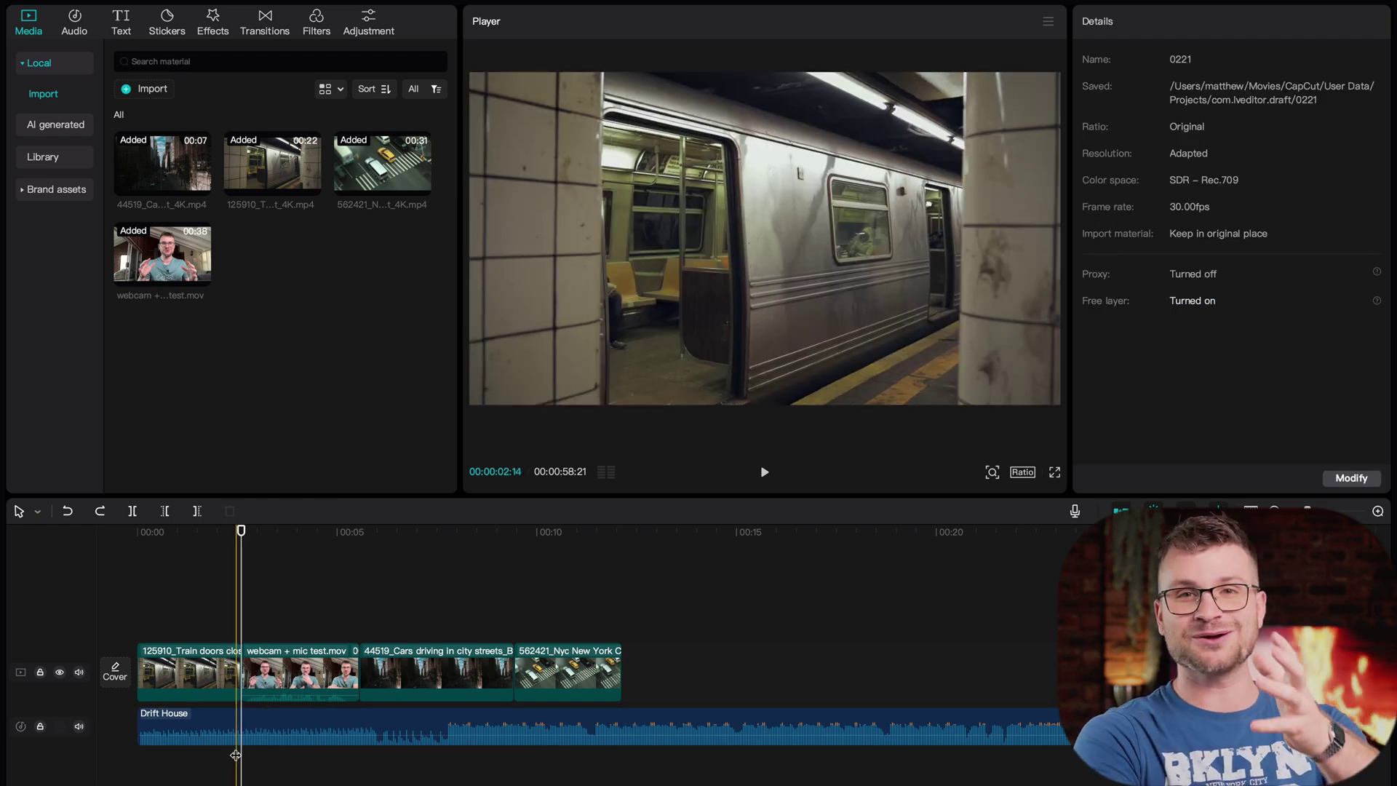
# Add Drift House volume keyframes at the webcam clip's edges, stepping the playhead frame by frame
pyautogui.click(238, 727)
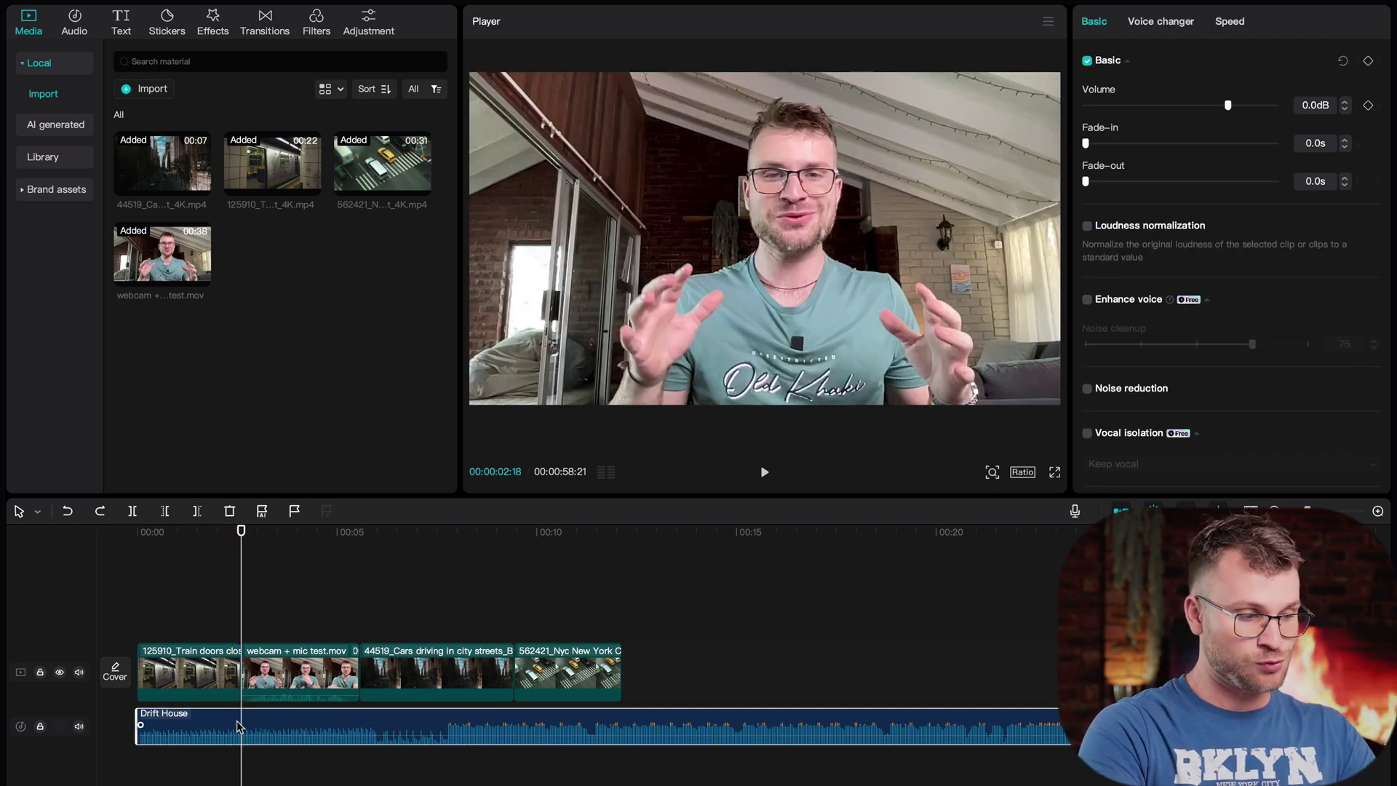
pyautogui.press('Left')
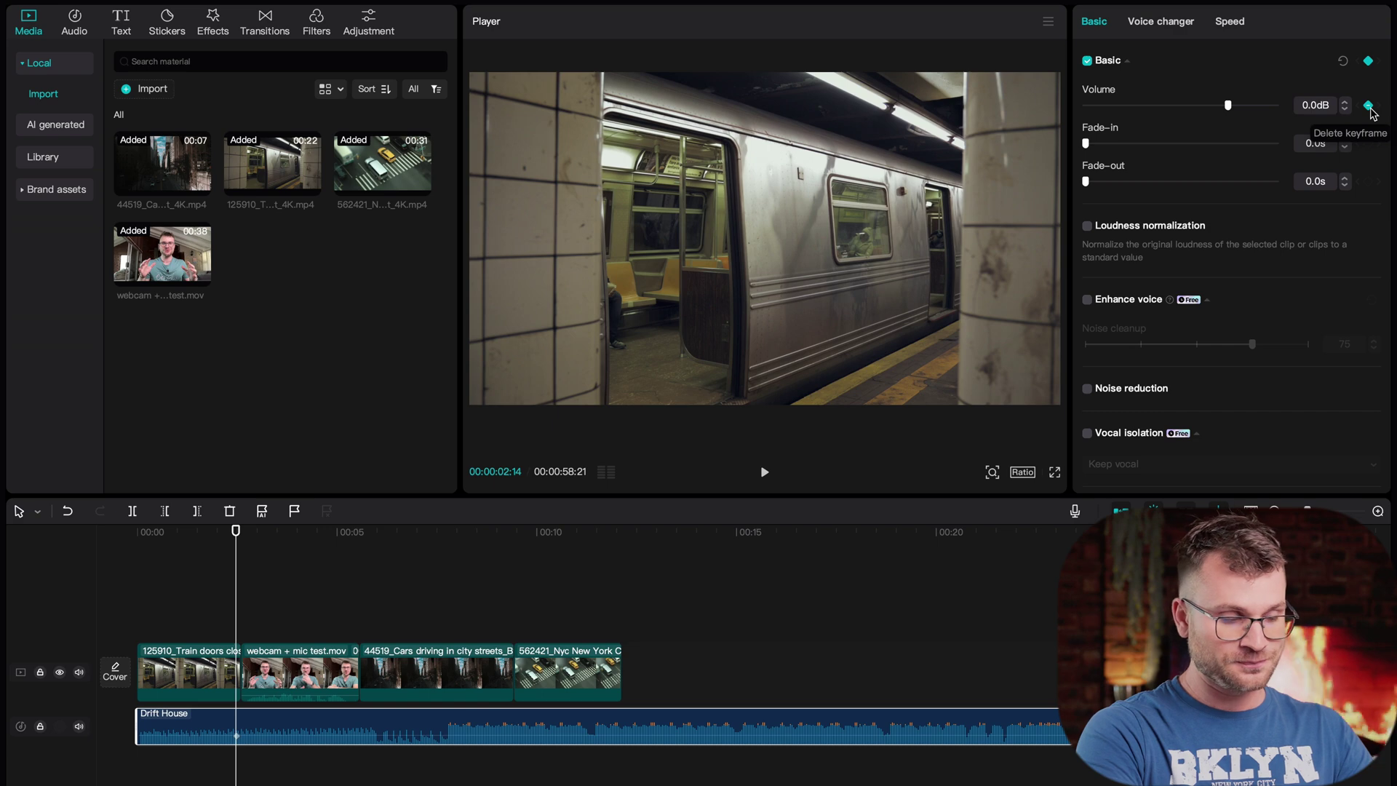
pyautogui.click(1370, 108)
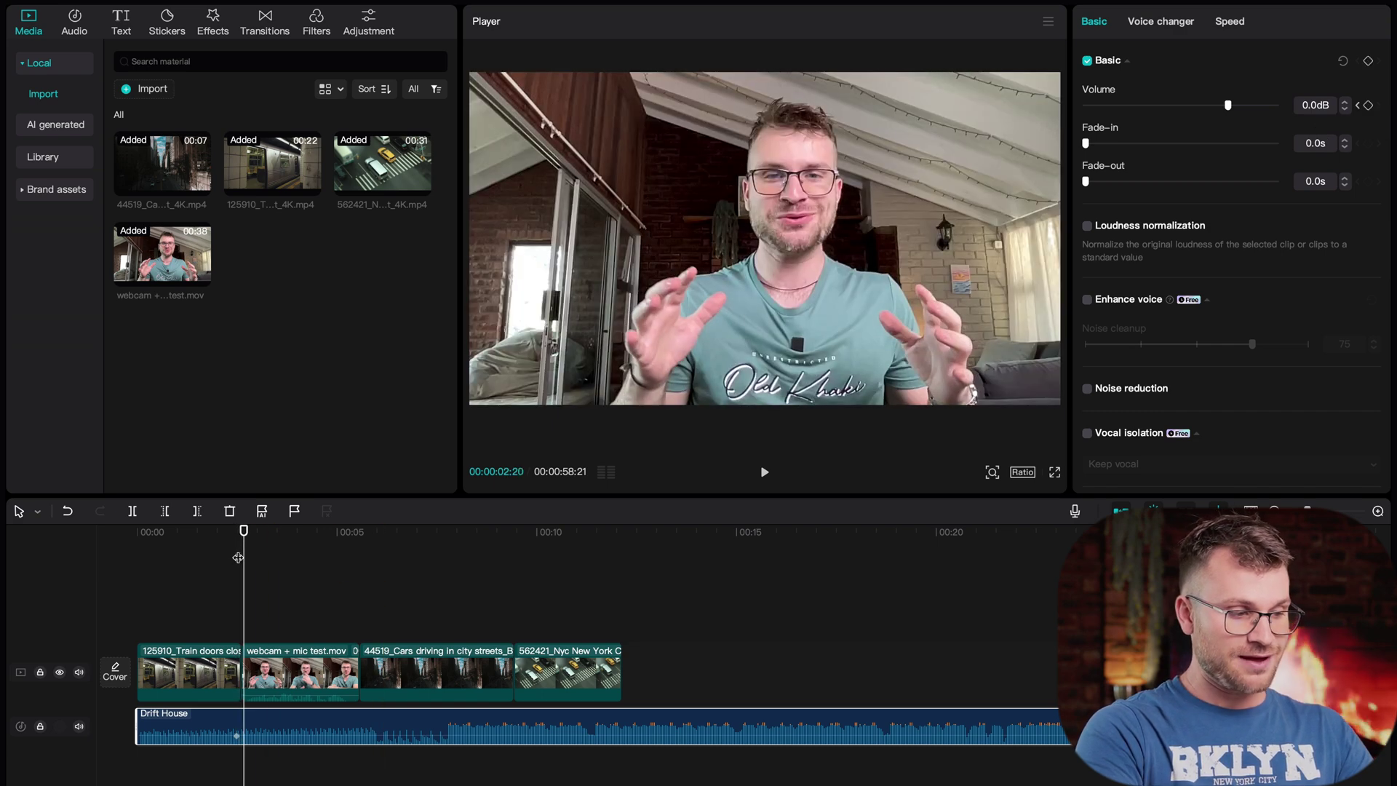
pyautogui.press('Right')
pyautogui.press('Right')
pyautogui.press('Right')
pyautogui.press('Right')
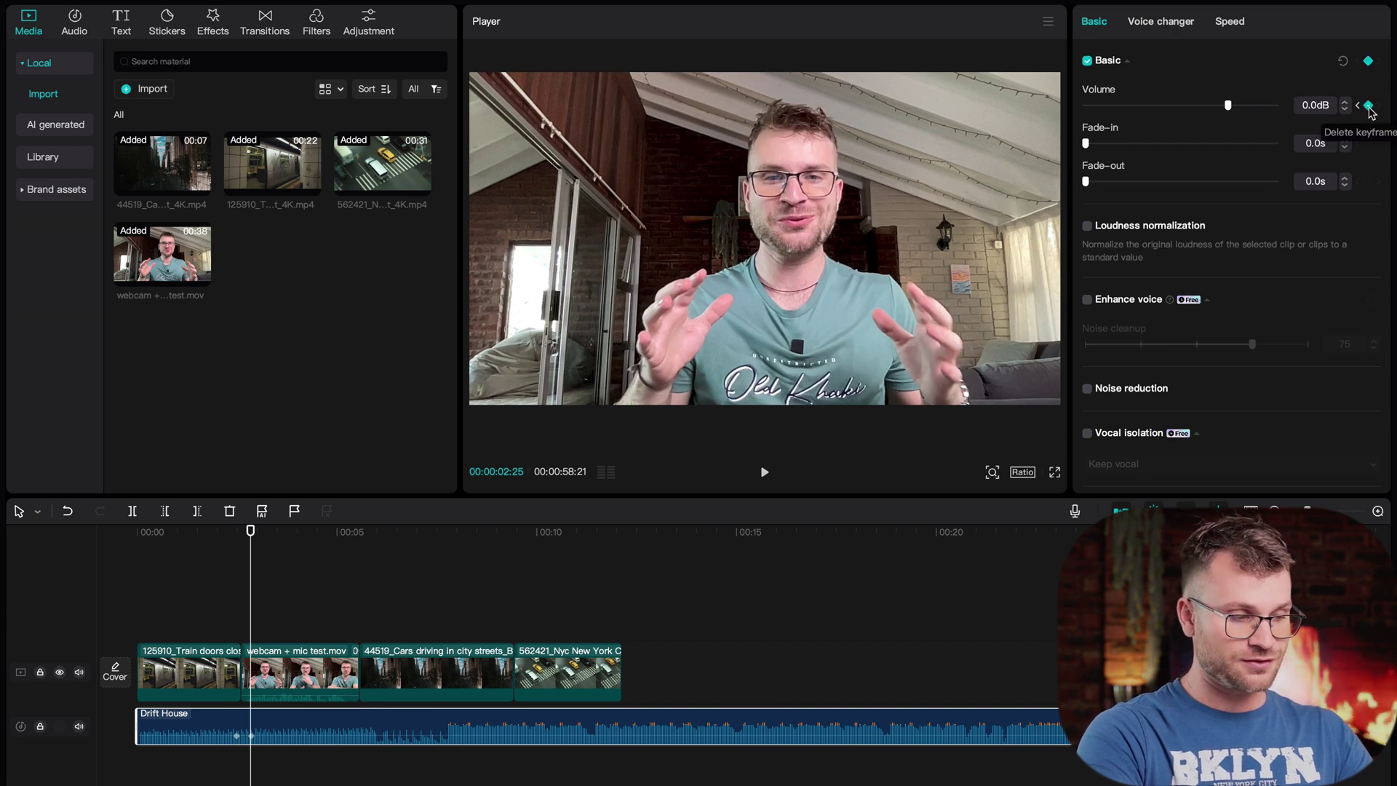
pyautogui.press('Right')
pyautogui.press('Right')
pyautogui.press('Right')
pyautogui.press('Right')
pyautogui.press('Right')
pyautogui.press('Right')
pyautogui.press('Right')
pyautogui.press('Right')
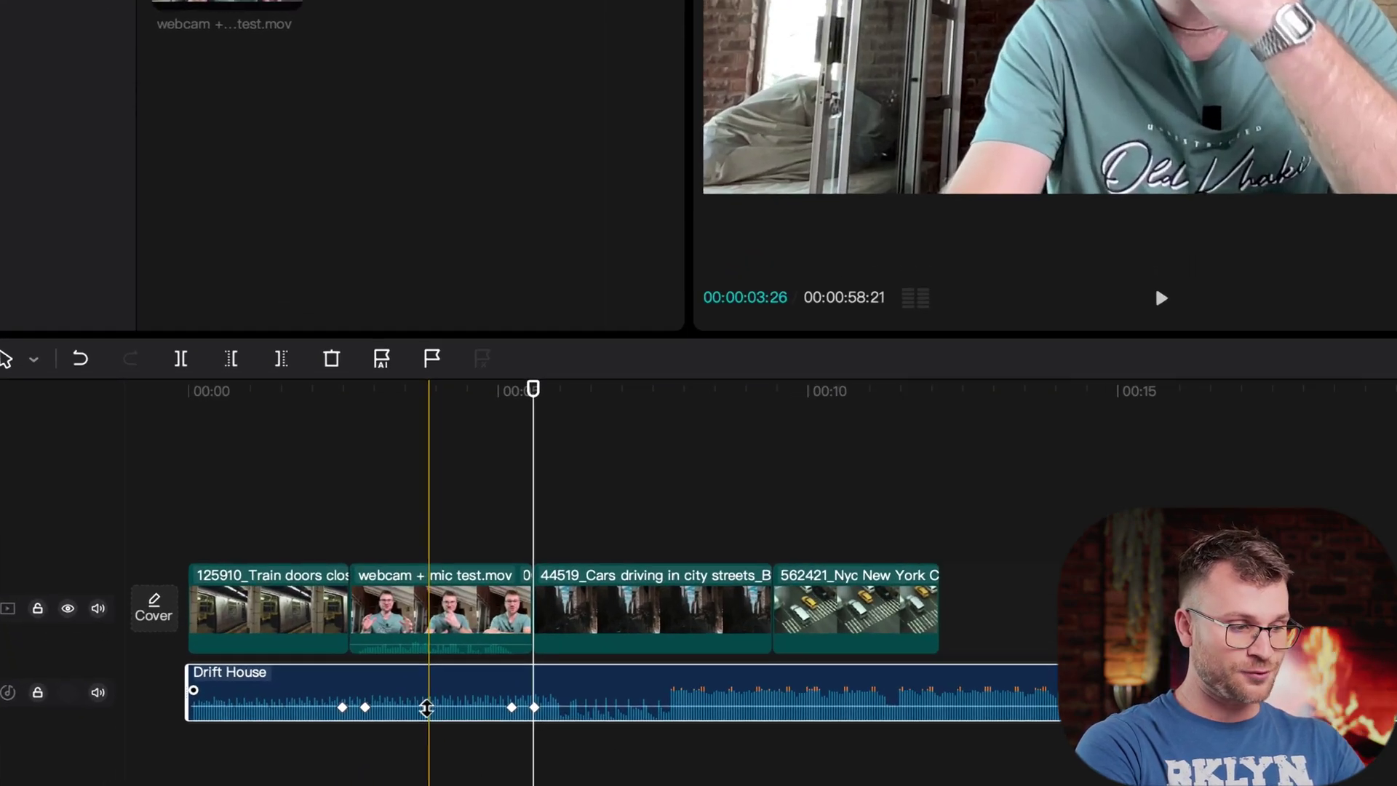
# Pull the middle volume keyframes down to about -19.8 dB under the webcam clip and preview the dip
pyautogui.moveTo(291, 736); pyautogui.dragTo(291, 740)
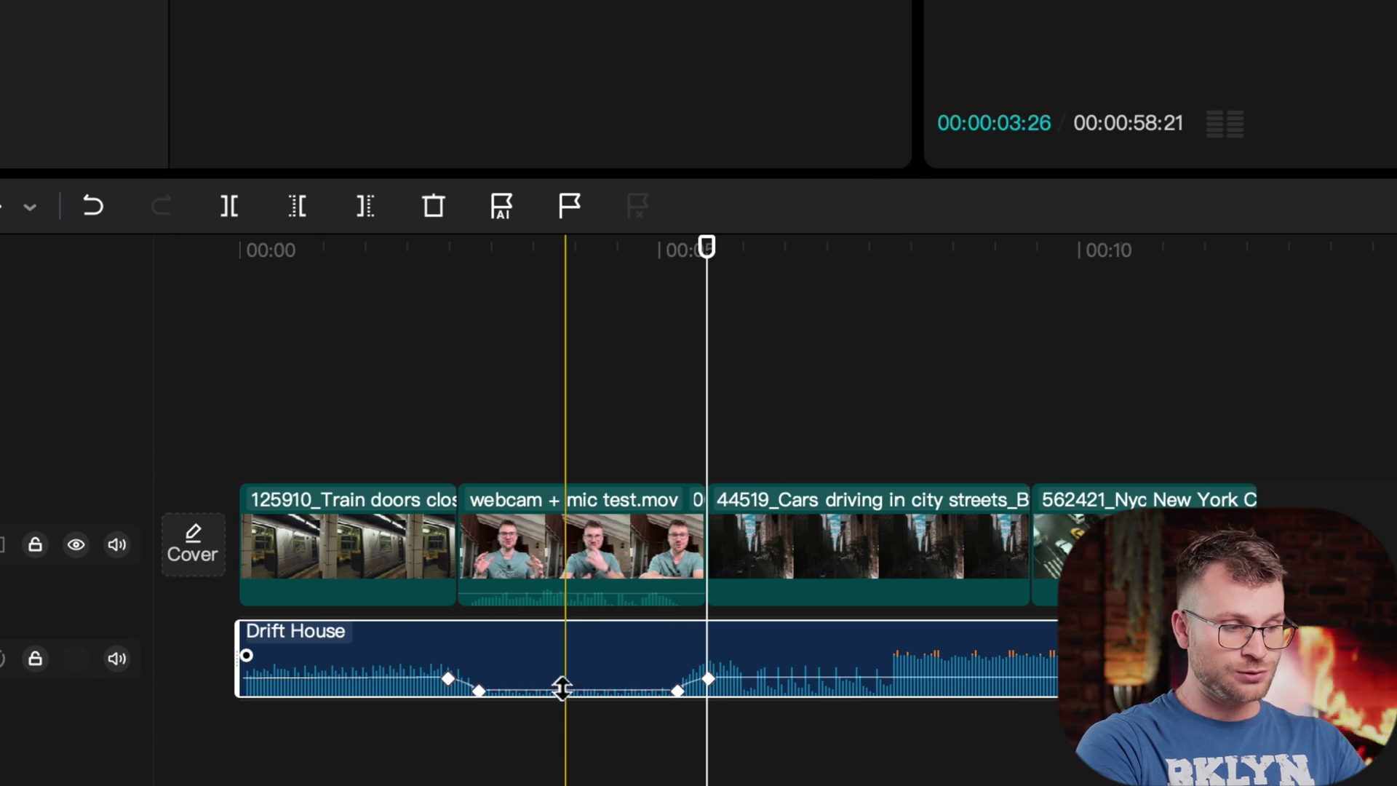
pyautogui.click(535, 760)
pyautogui.scroll(5, 448, 749)
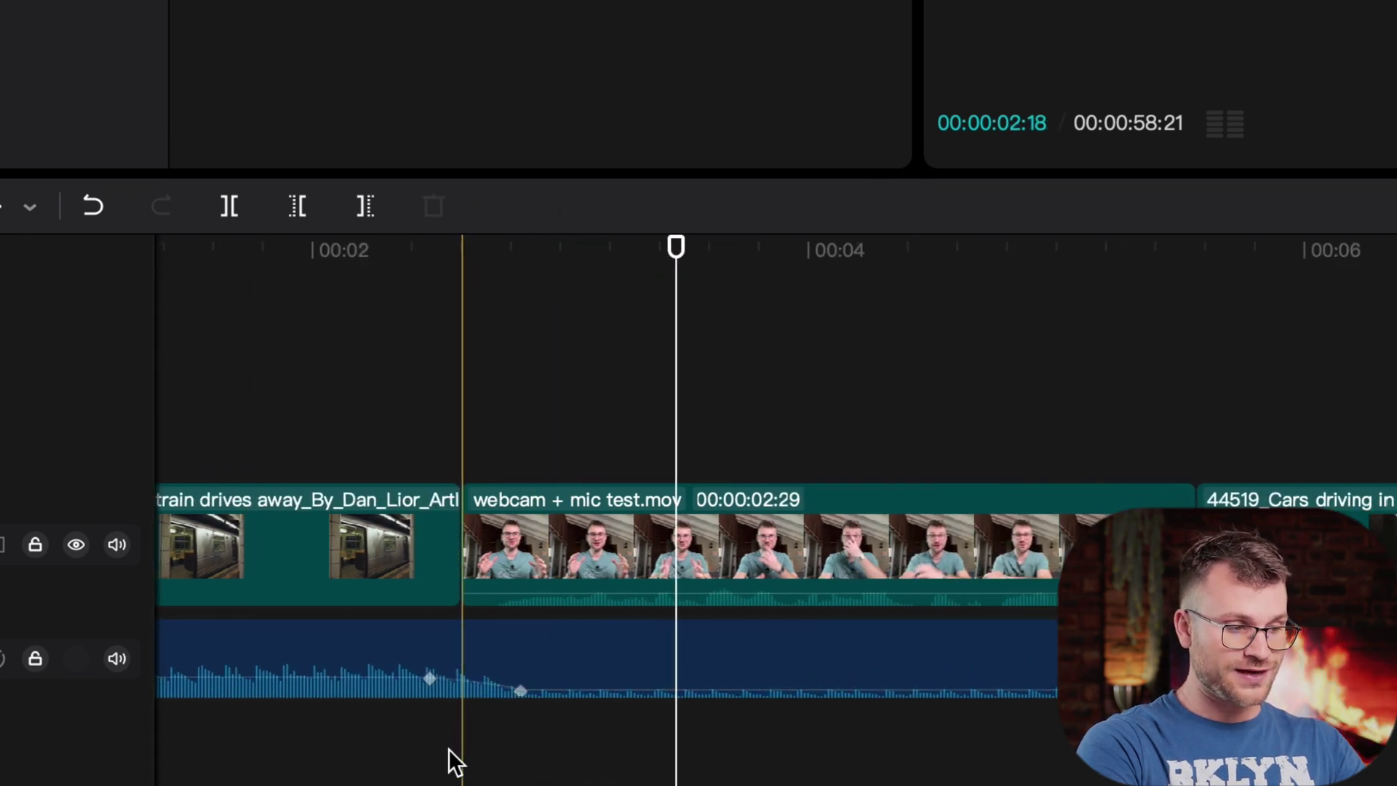
pyautogui.click(358, 725)
pyautogui.press('space')
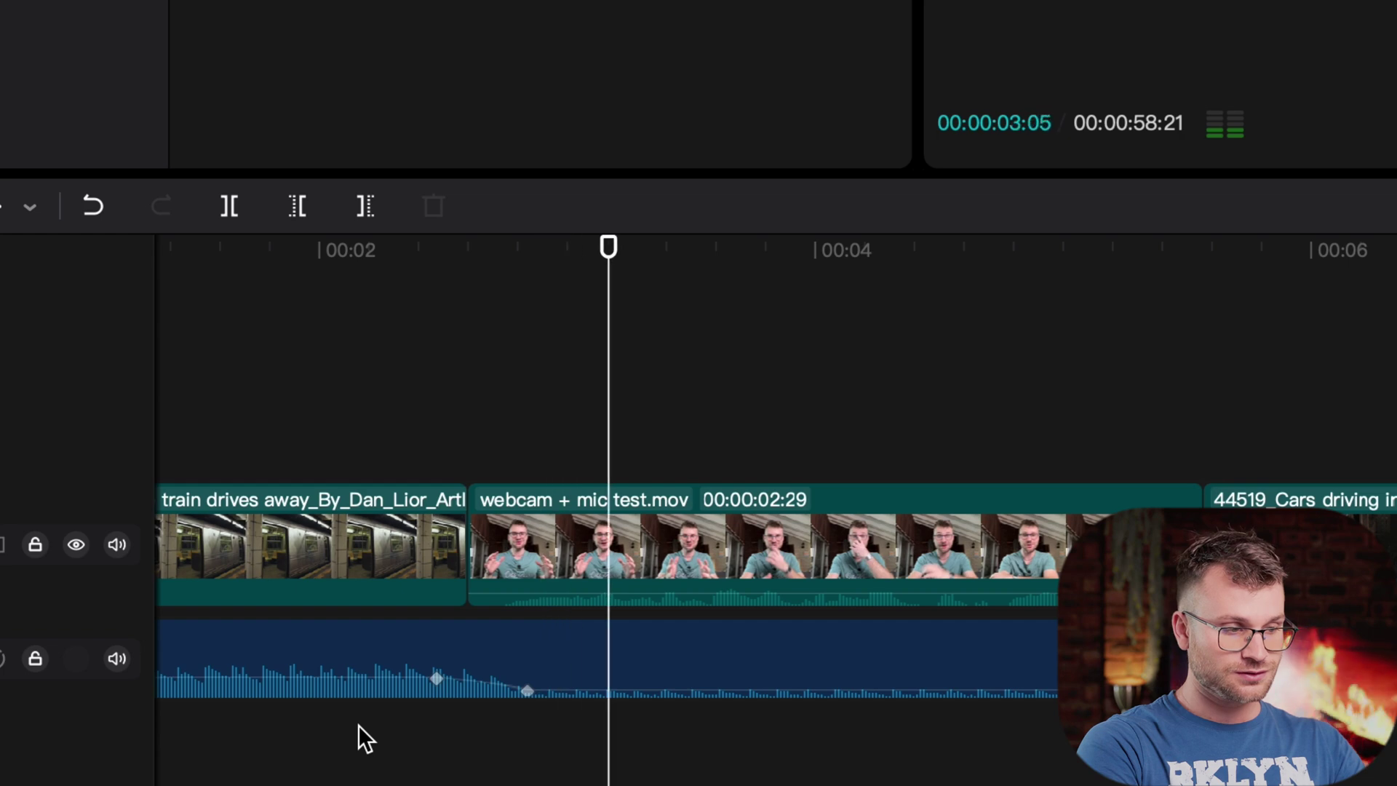
pyautogui.press('space')
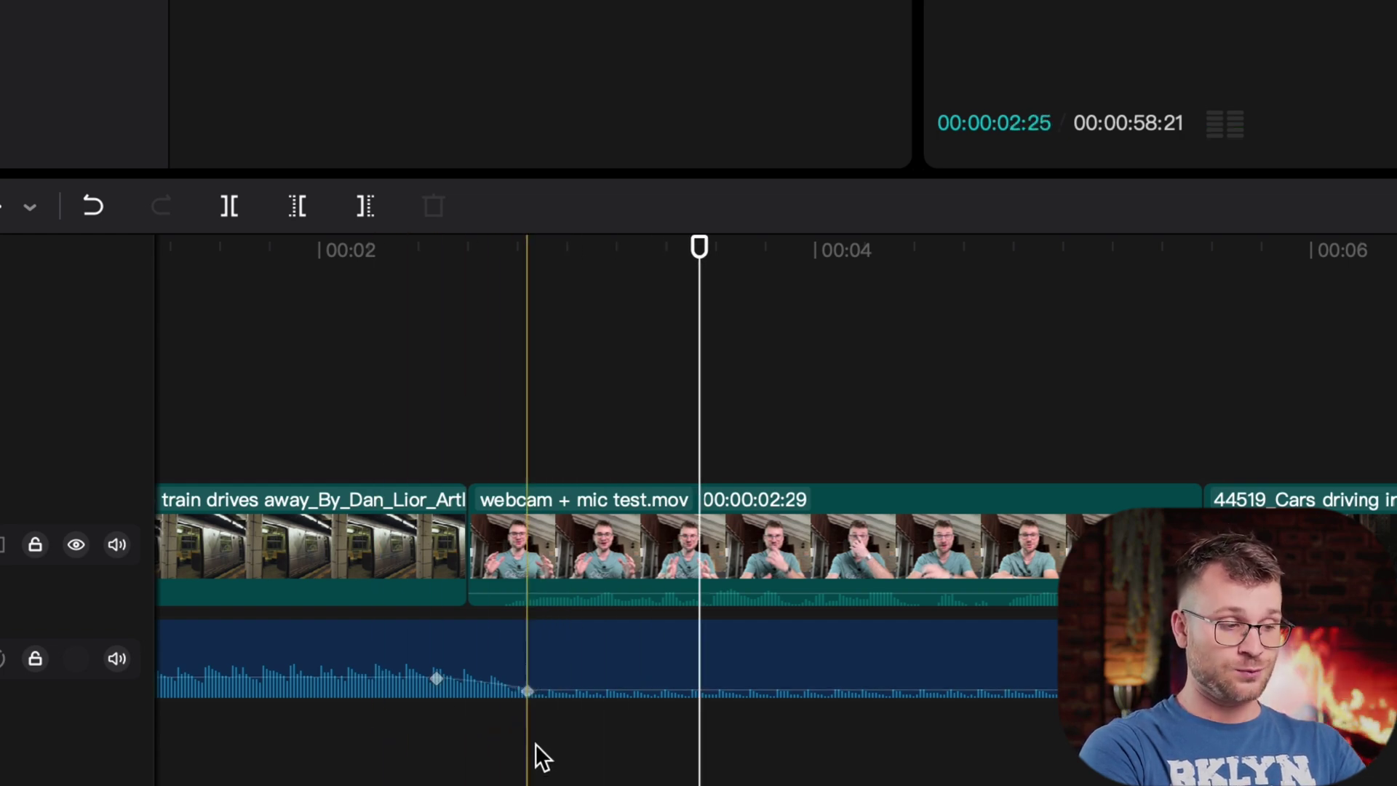
pyautogui.moveTo(523, 687); pyautogui.dragTo(470, 714)
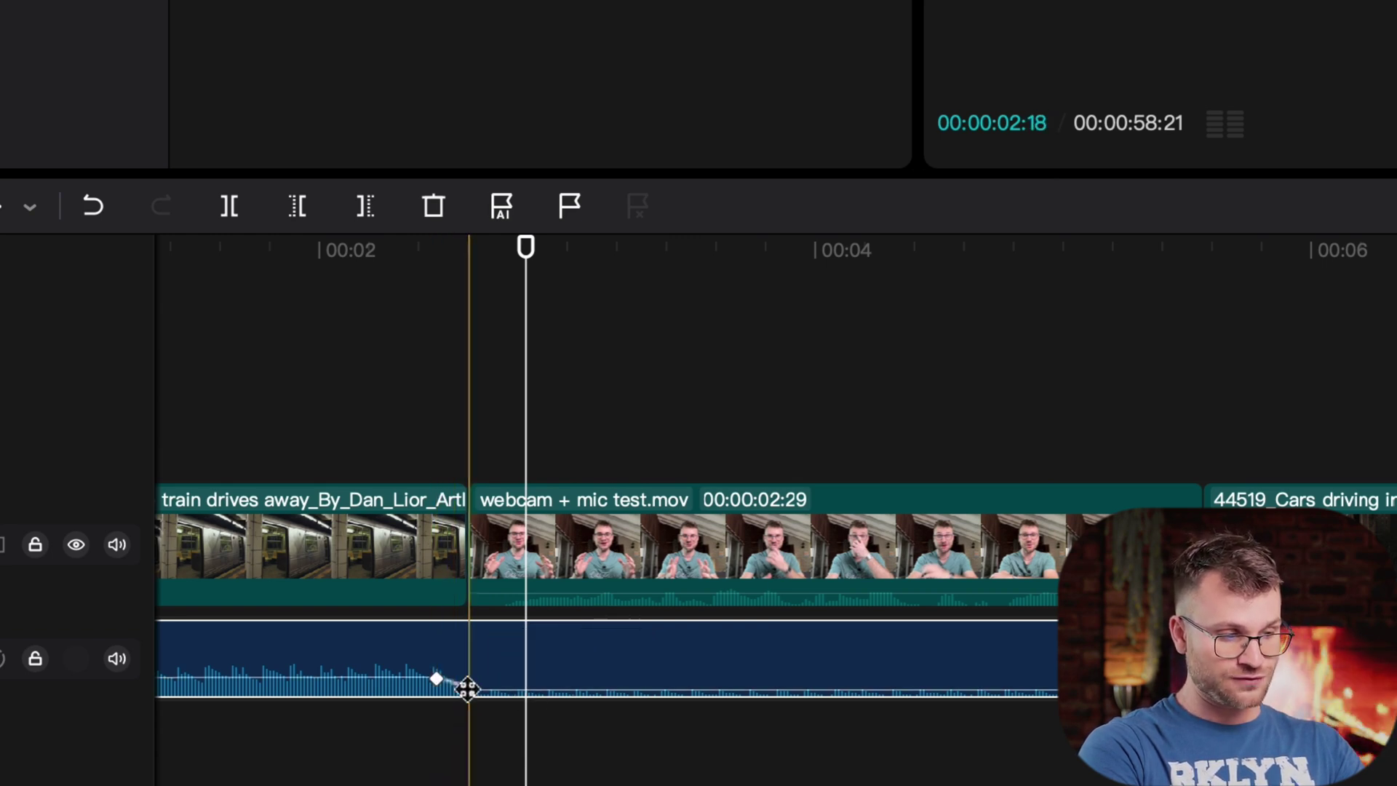
pyautogui.moveTo(527, 690); pyautogui.dragTo(528, 690)
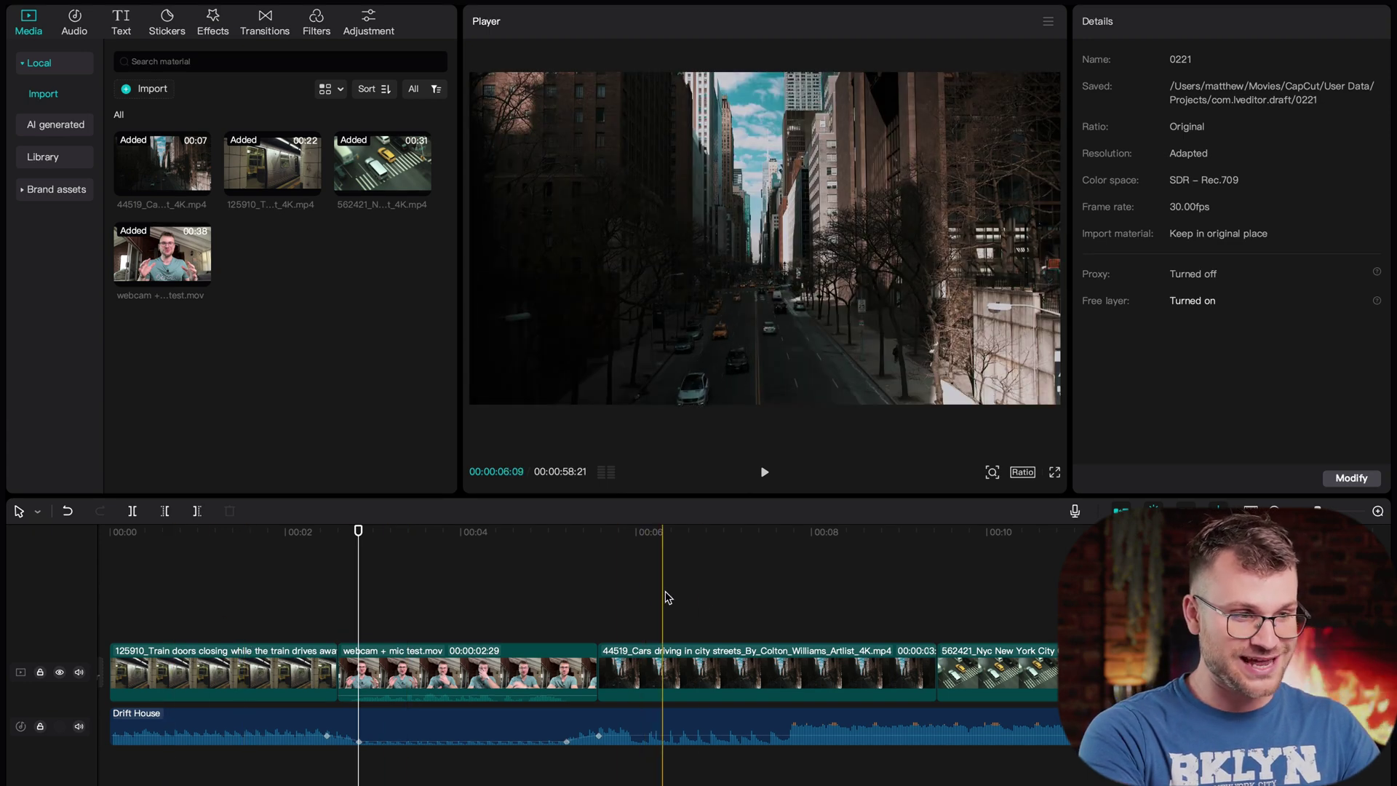
# Keyframe the city streets clip from 100% scale at its start to 114% at its end, then preview
pyautogui.click(630, 677)
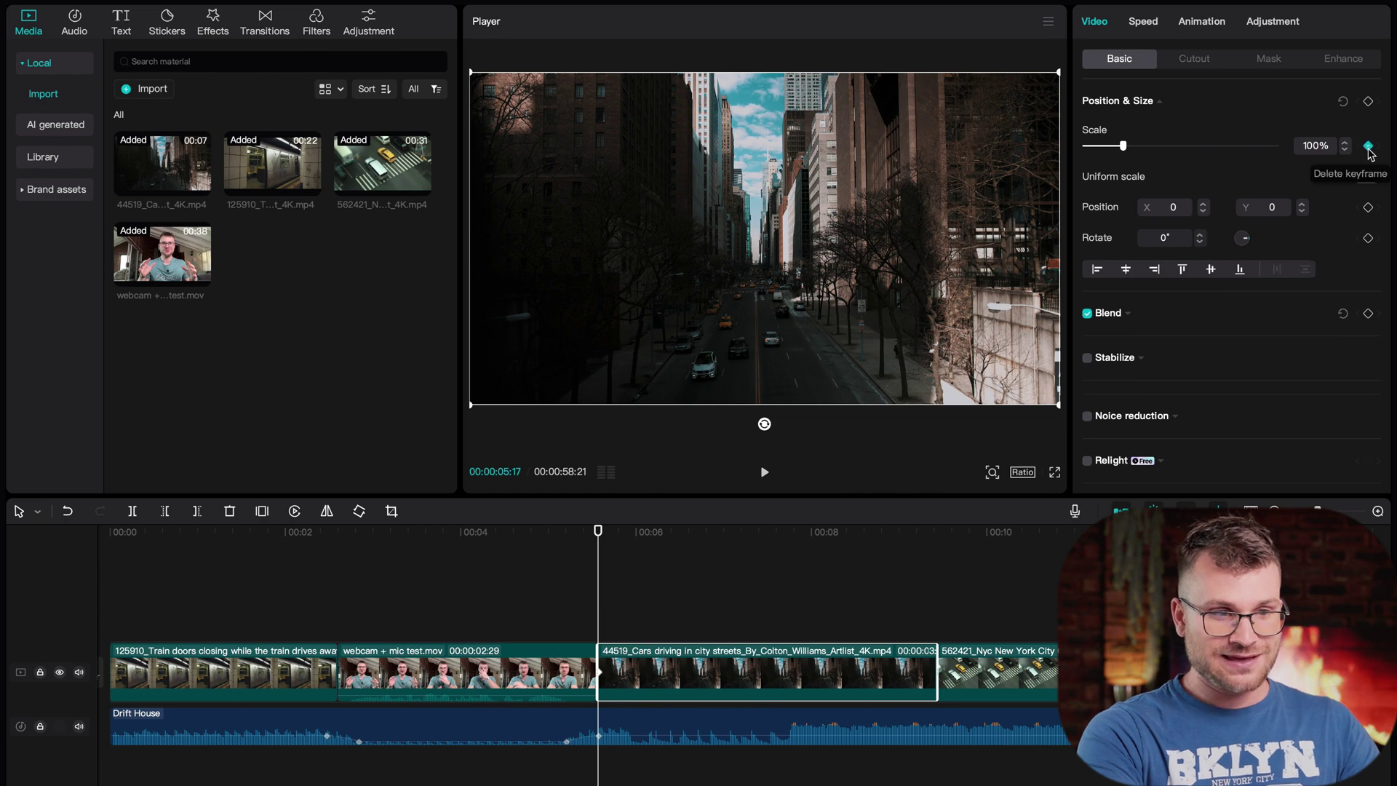
pyautogui.click(934, 532)
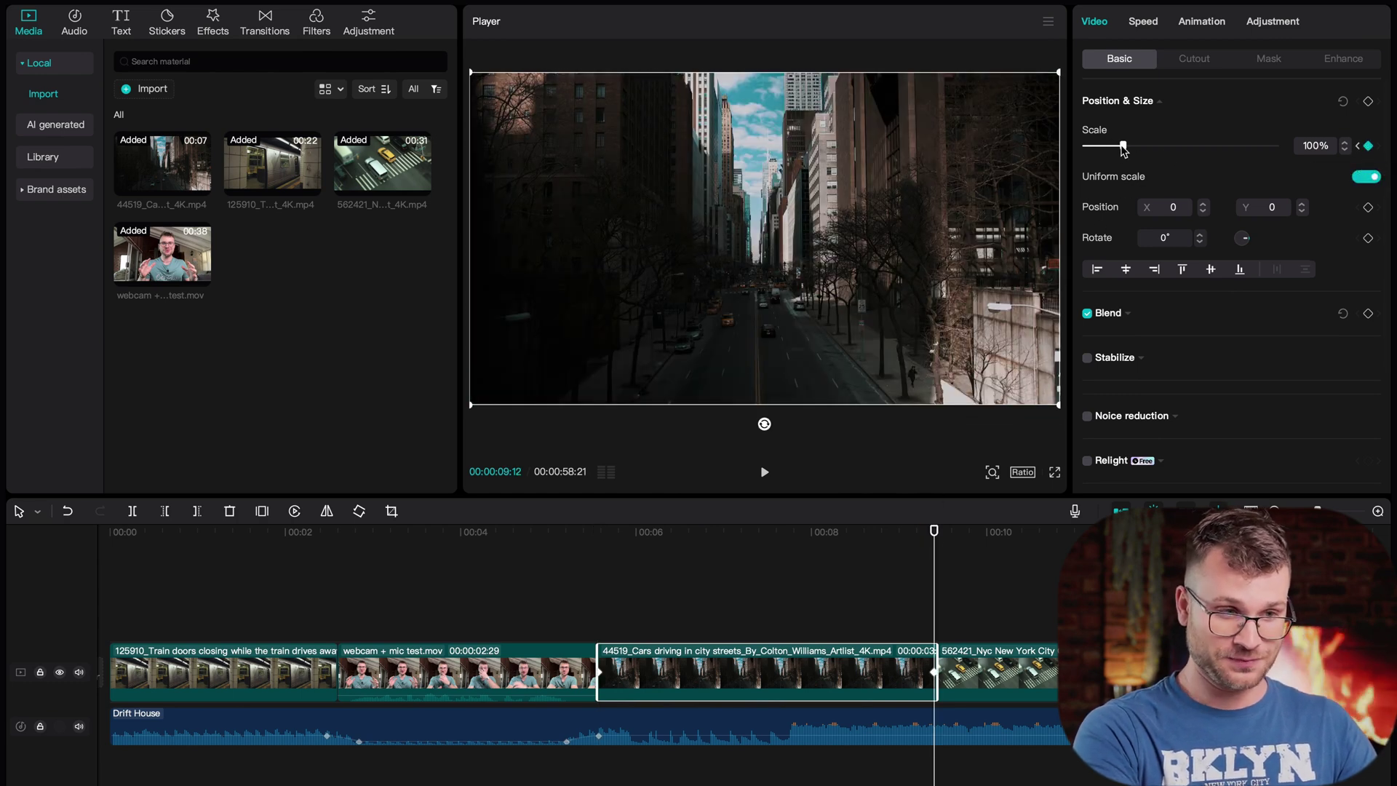
pyautogui.moveTo(1124, 149); pyautogui.dragTo(1129, 151)
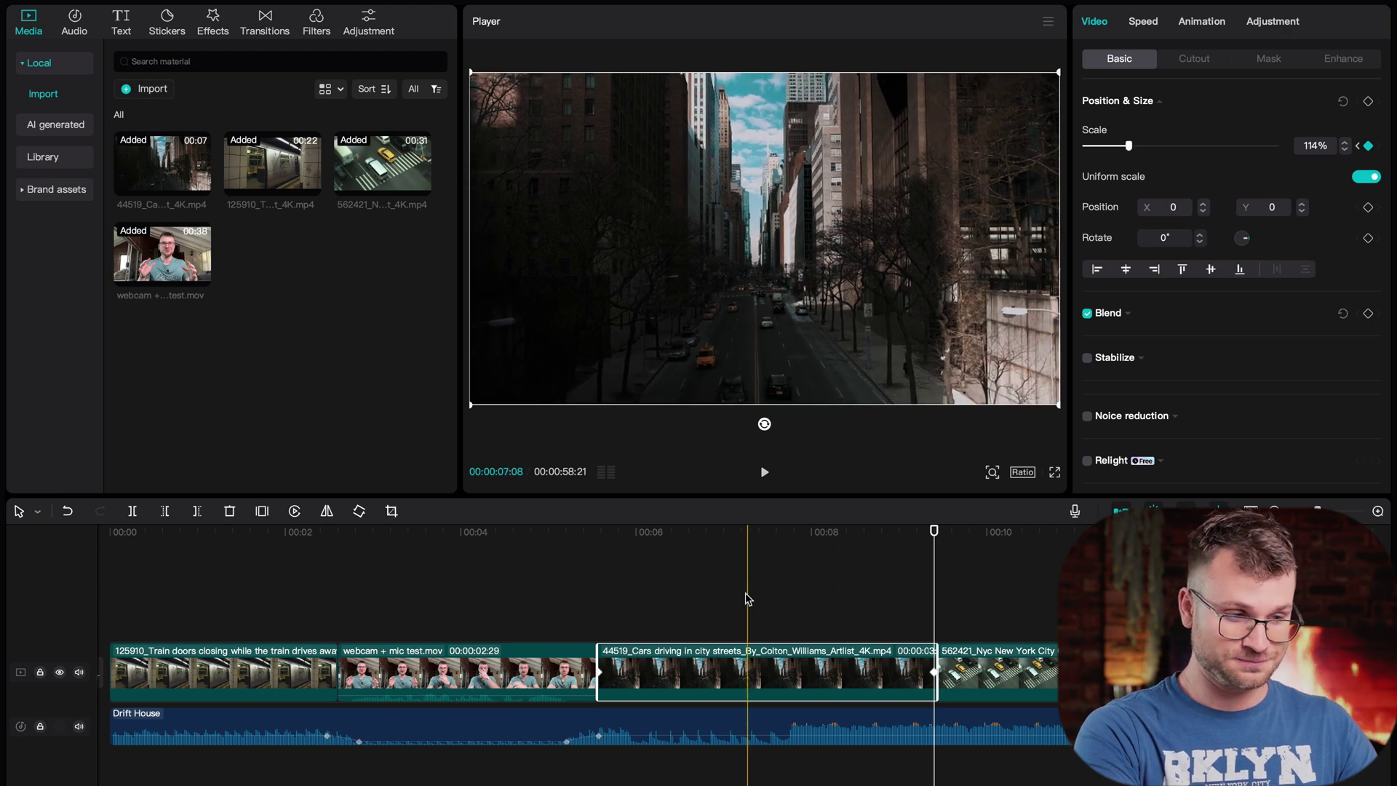
pyautogui.click(621, 557)
pyautogui.press('space')
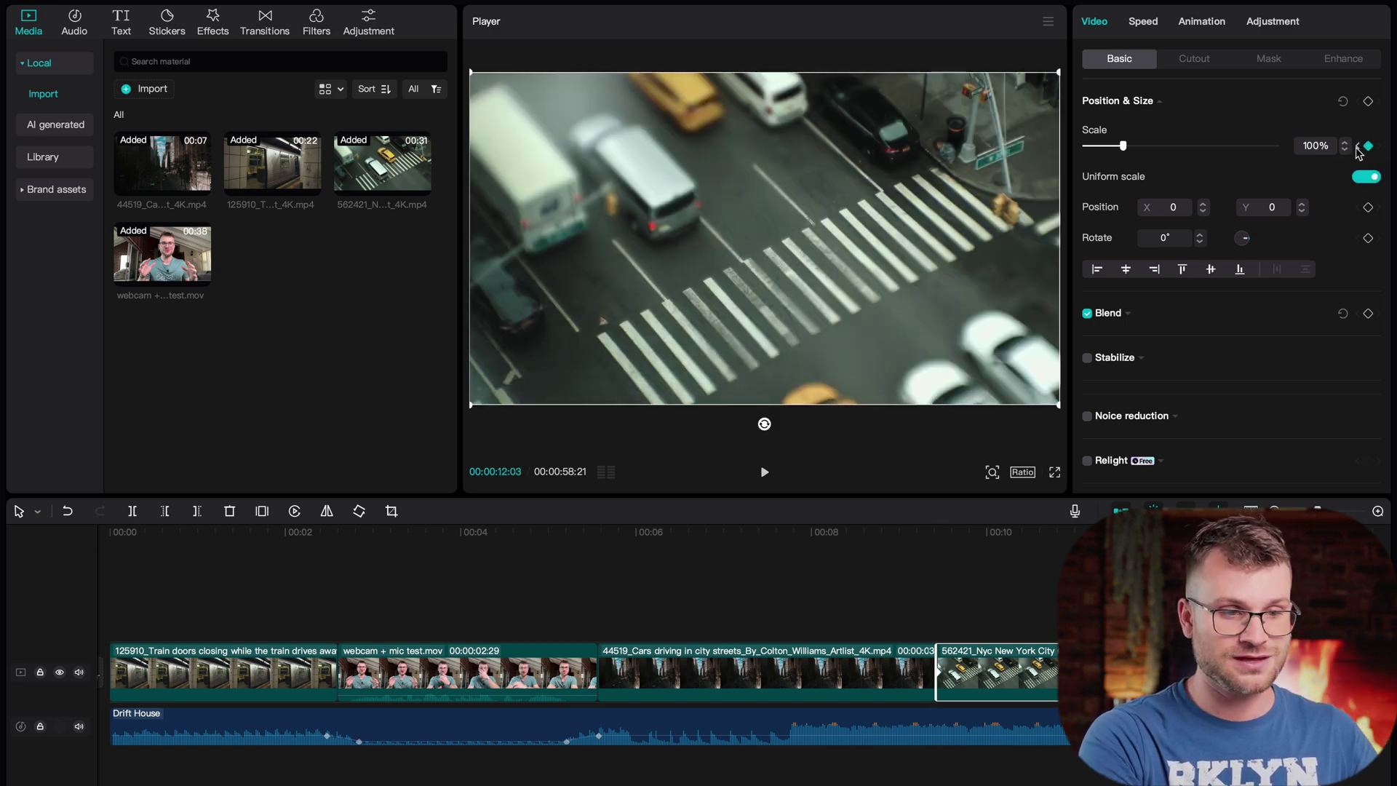
# Set the crosswalk clip's start scale to 112%, easing to 100% at its end, and preview
pyautogui.click(1358, 146)
pyautogui.moveTo(1125, 148); pyautogui.dragTo(1131, 150)
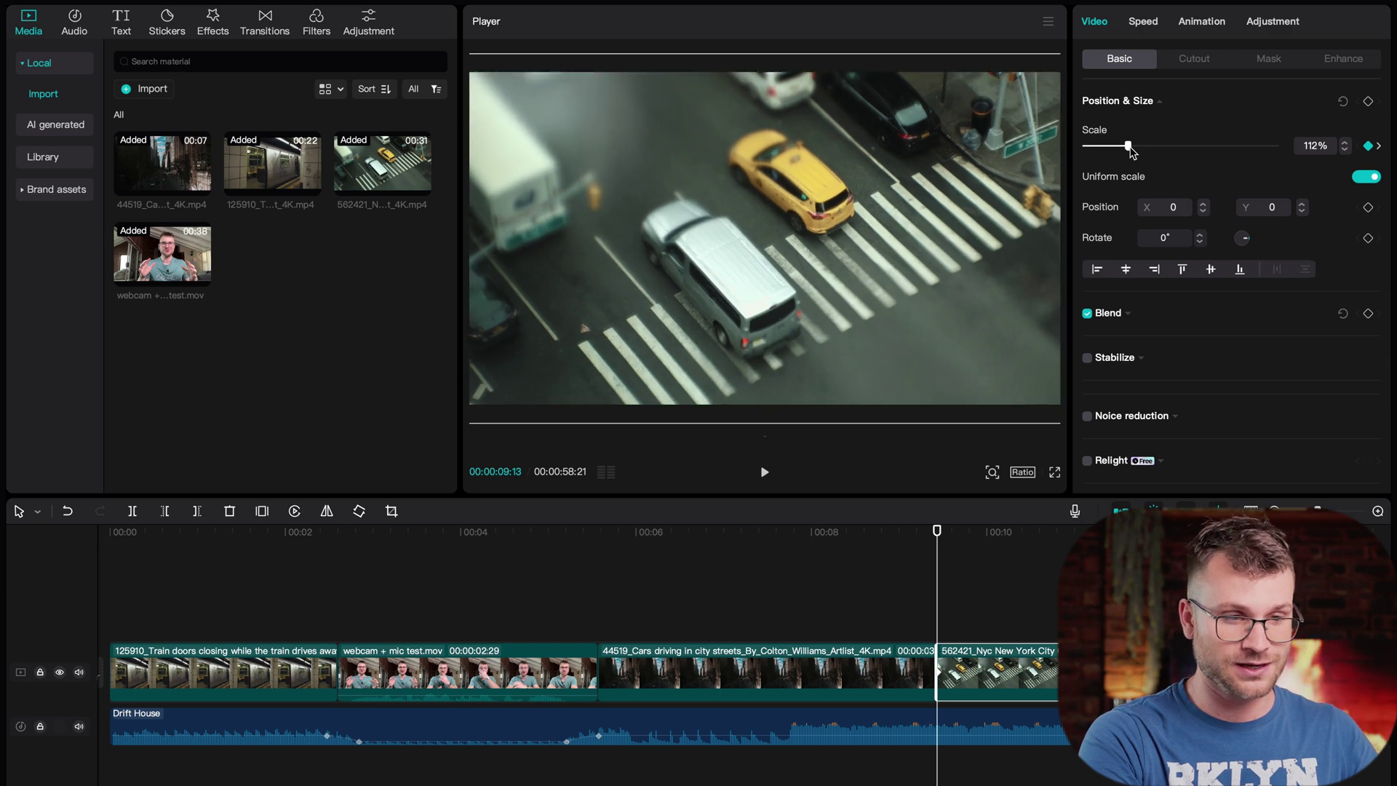
pyautogui.click(924, 617)
pyautogui.press('space')
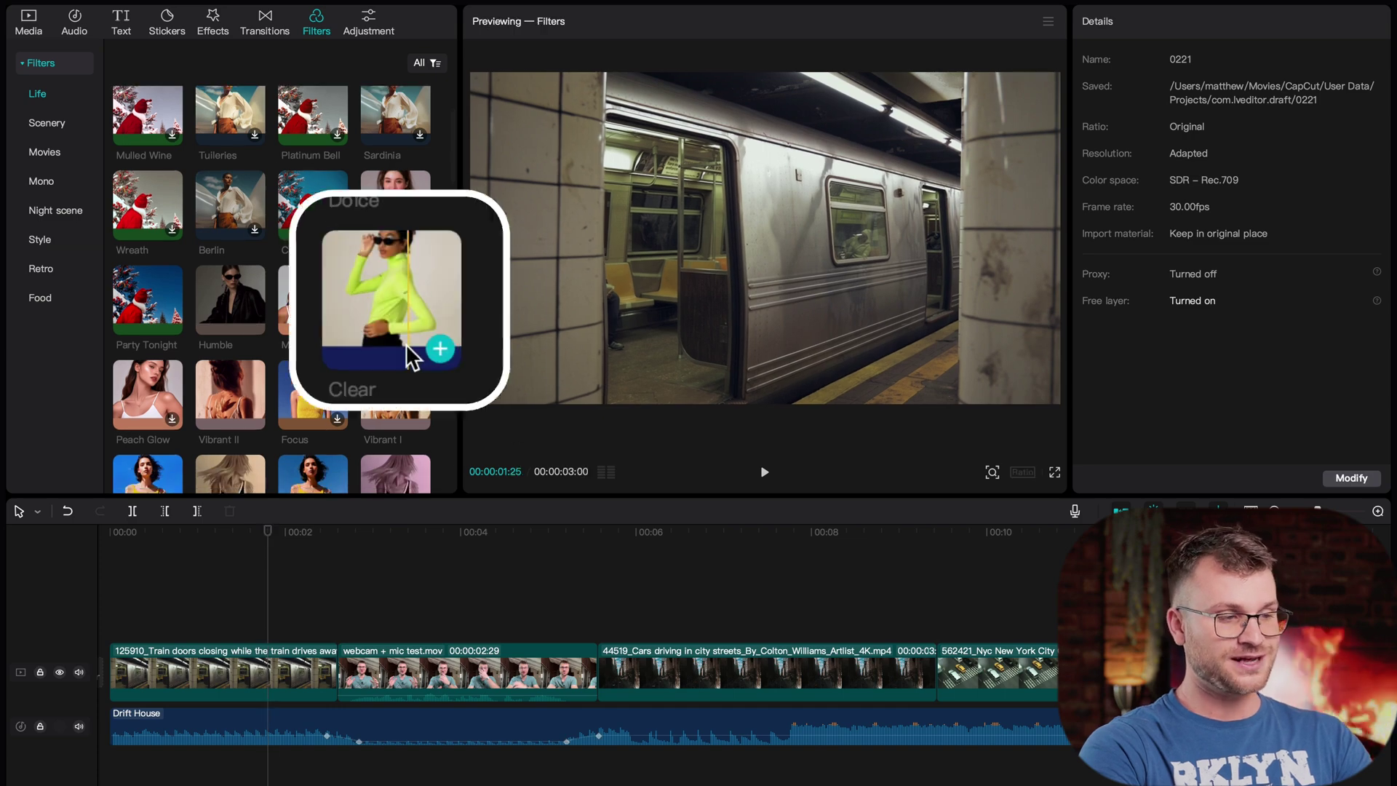
# Add the Clear filter to the timeline and stretch it to about 00:10
pyautogui.moveTo(395, 298); pyautogui.dragTo(120, 626)
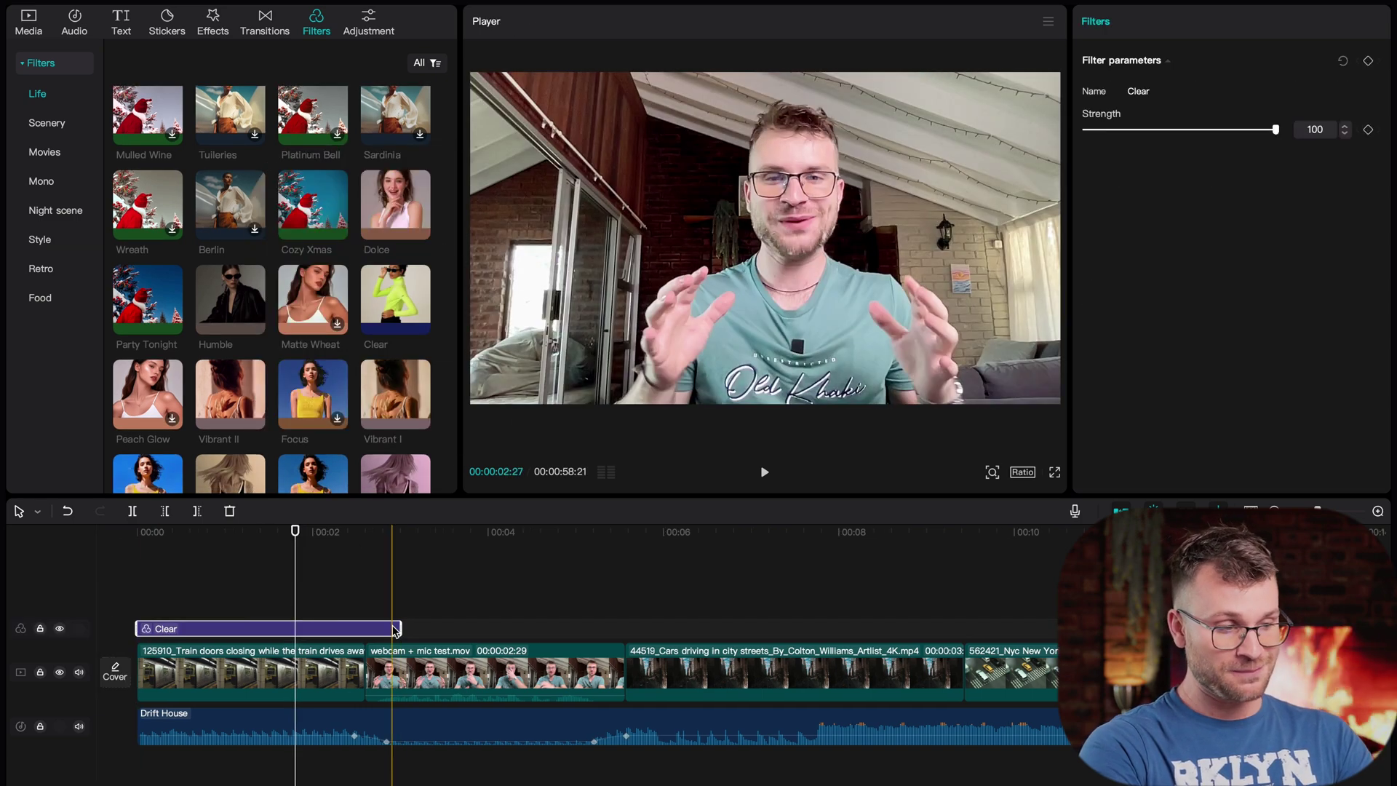
pyautogui.moveTo(398, 629); pyautogui.dragTo(1059, 629)
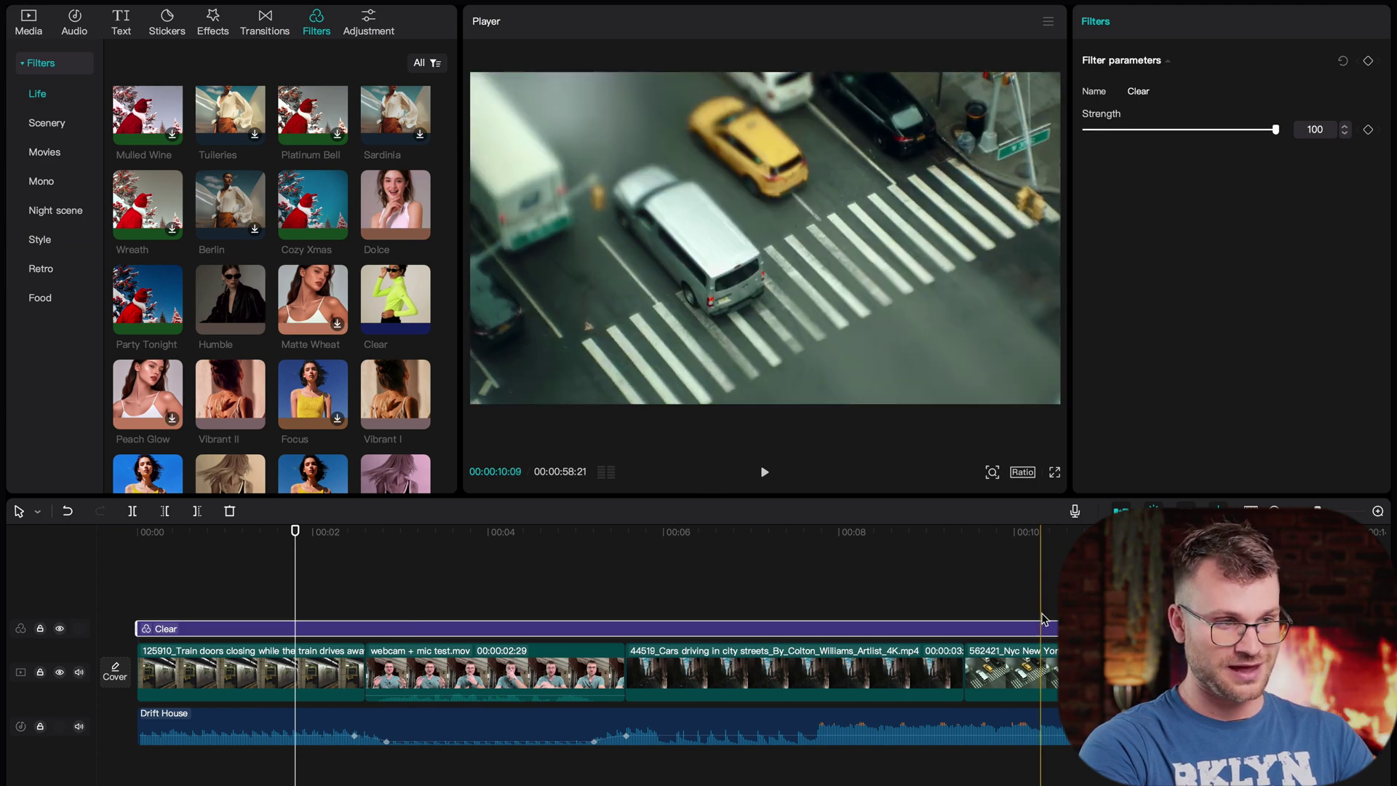
pyautogui.click(1042, 582)
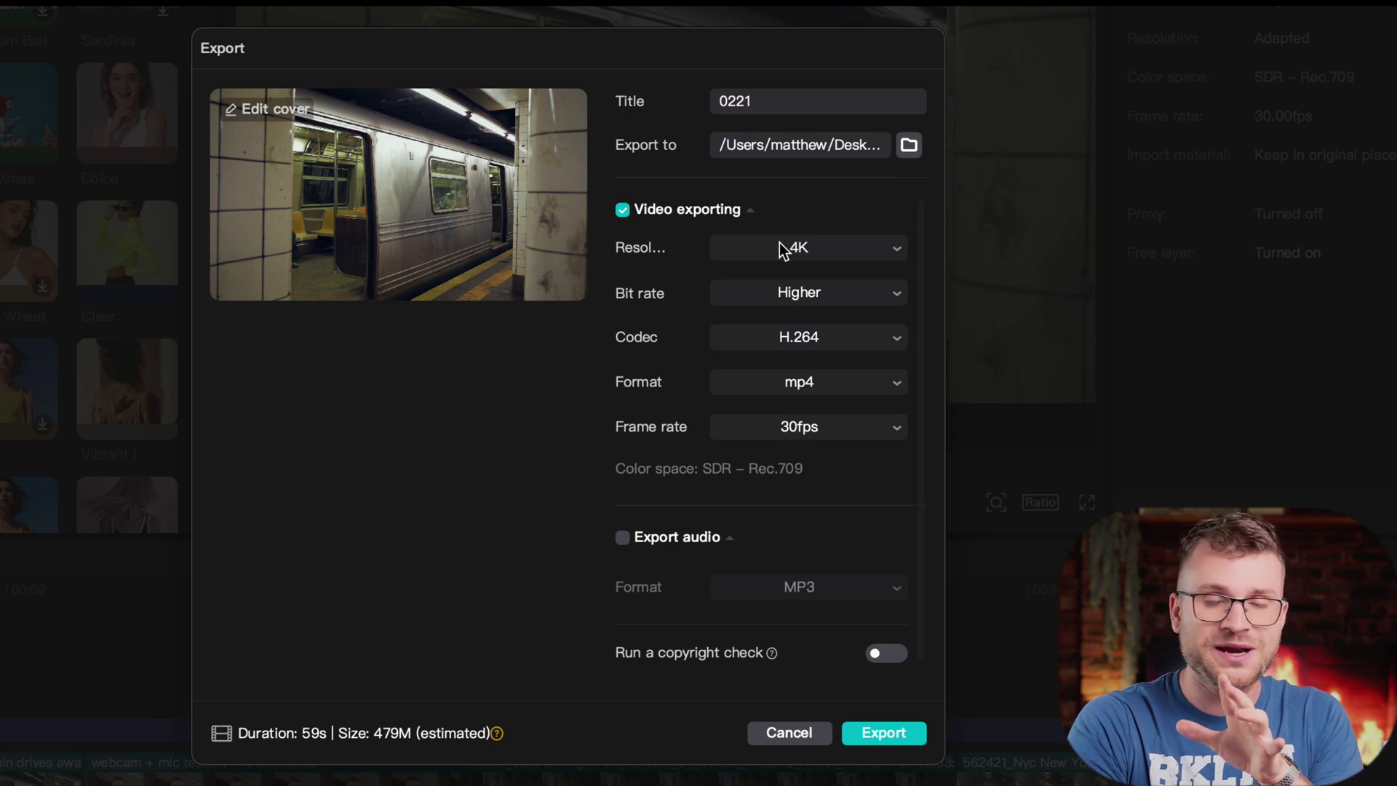
# Set the export resolution to 1080P and confirm the bit rate stays at Higher
pyautogui.click(782, 249)
pyautogui.click(774, 361)
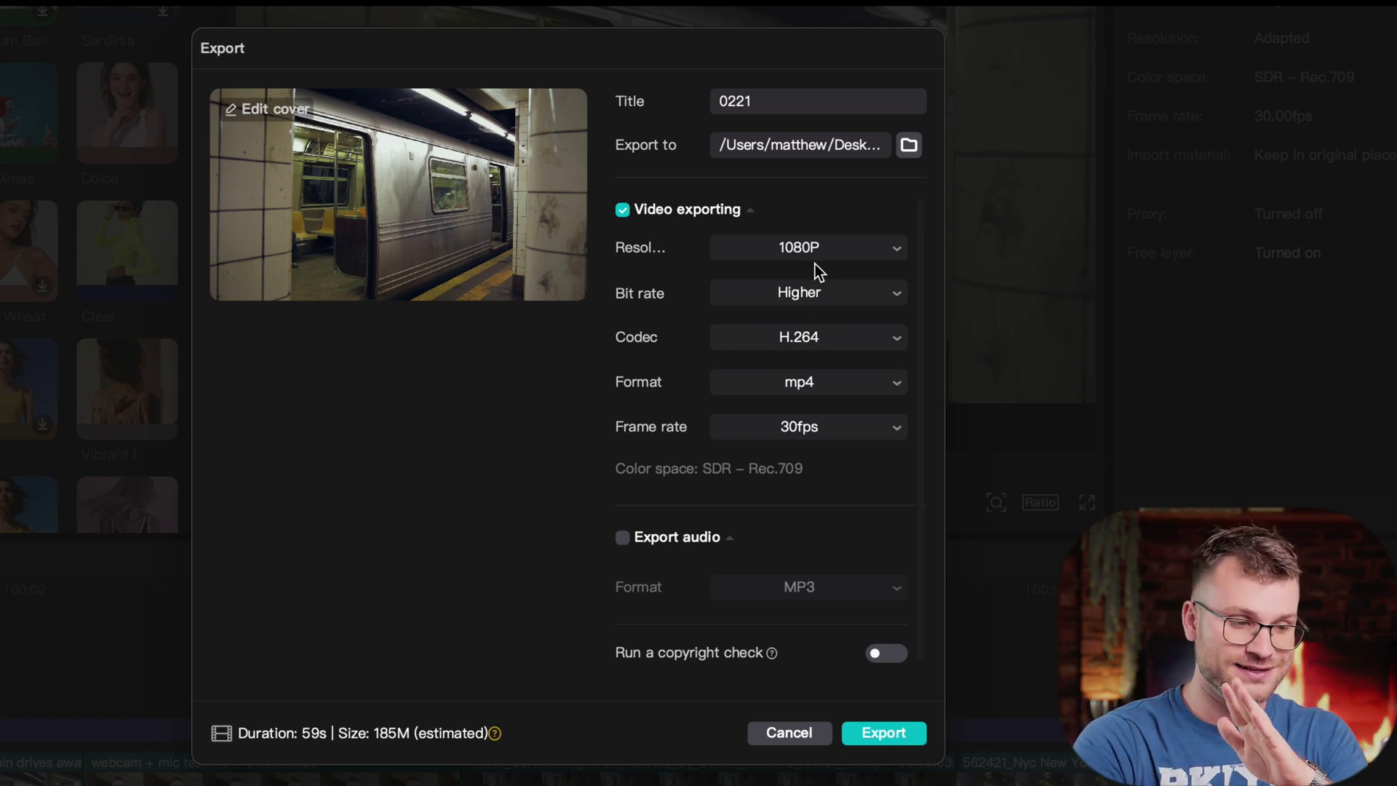
pyautogui.click(812, 256)
pyautogui.click(783, 360)
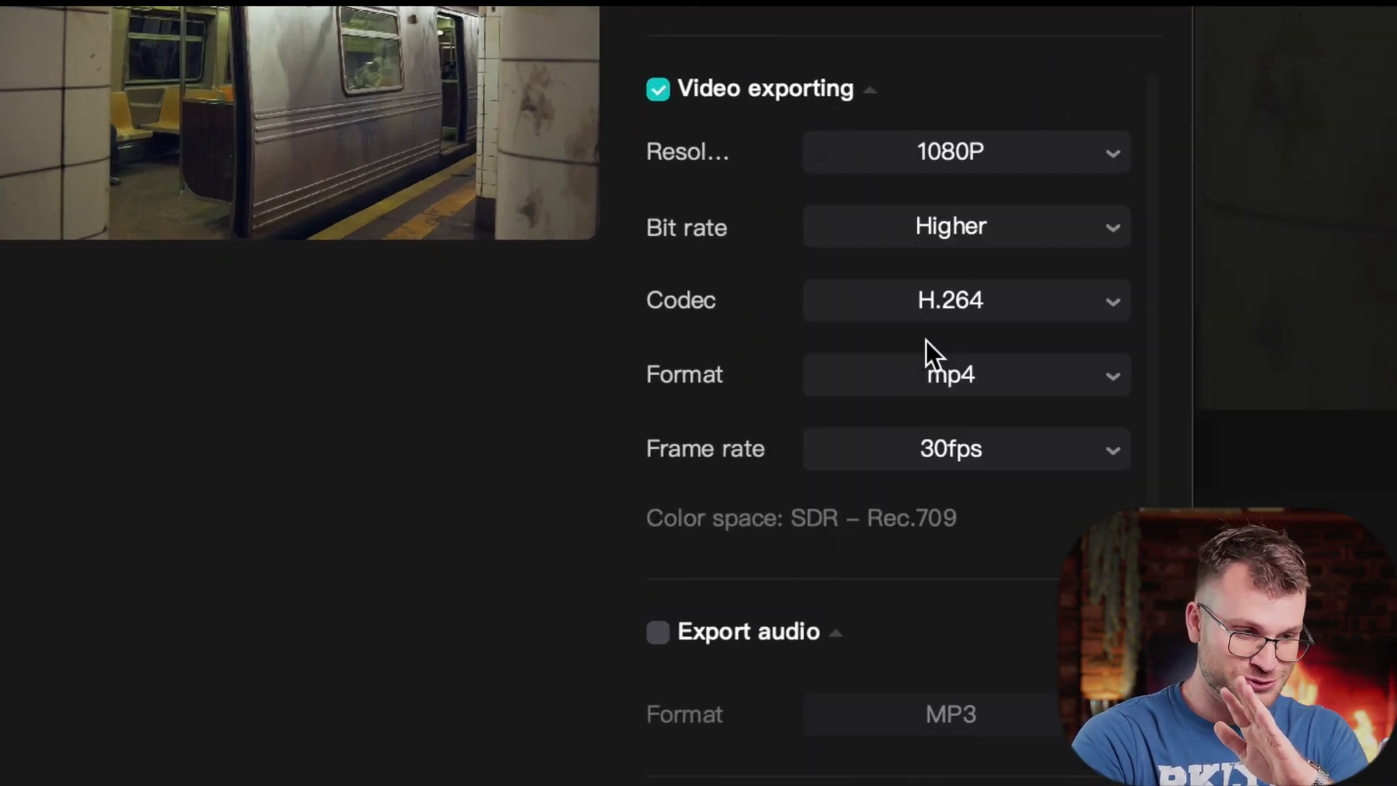
pyautogui.click(919, 216)
pyautogui.click(918, 412)
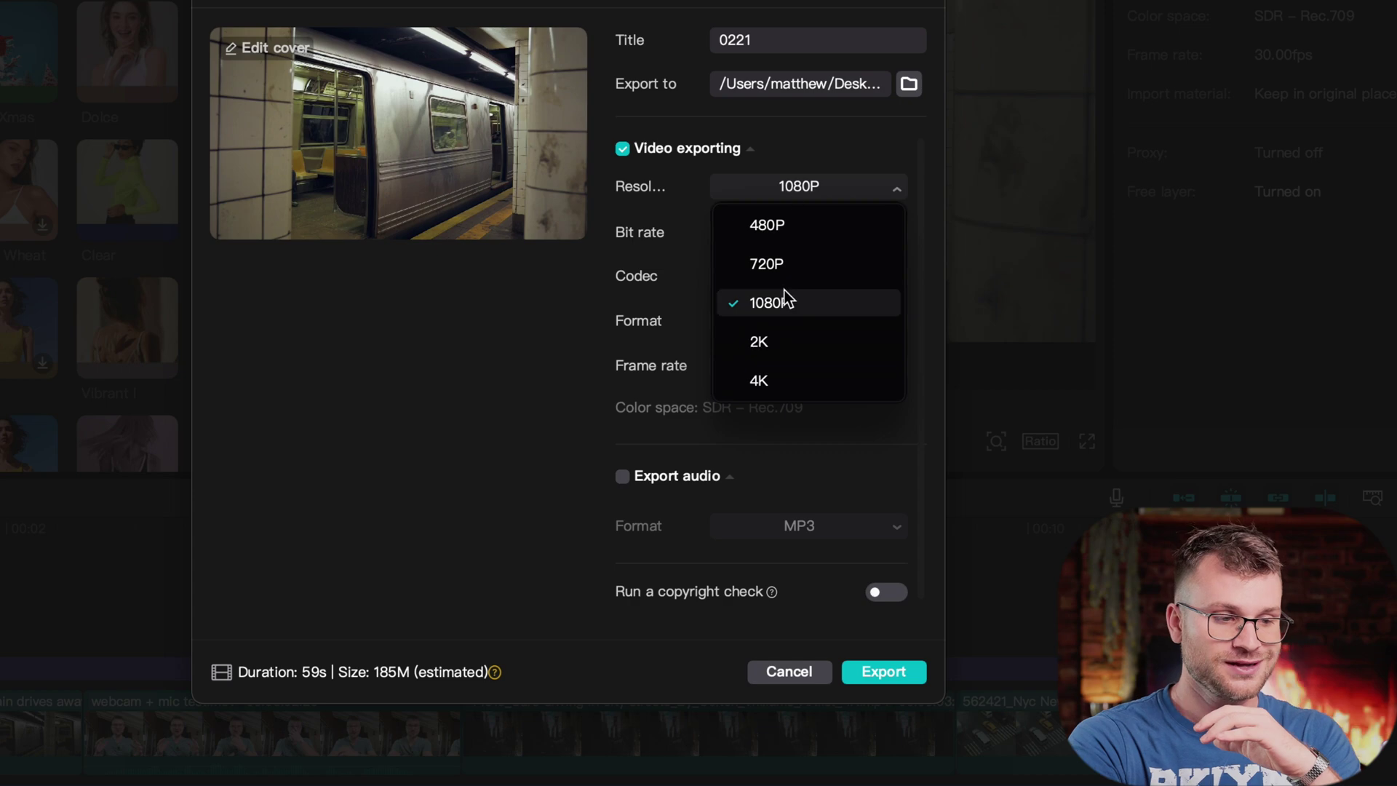
# Change the export resolution to 4K, leaving the bit rate at Higher
pyautogui.click(757, 378)
pyautogui.click(928, 181)
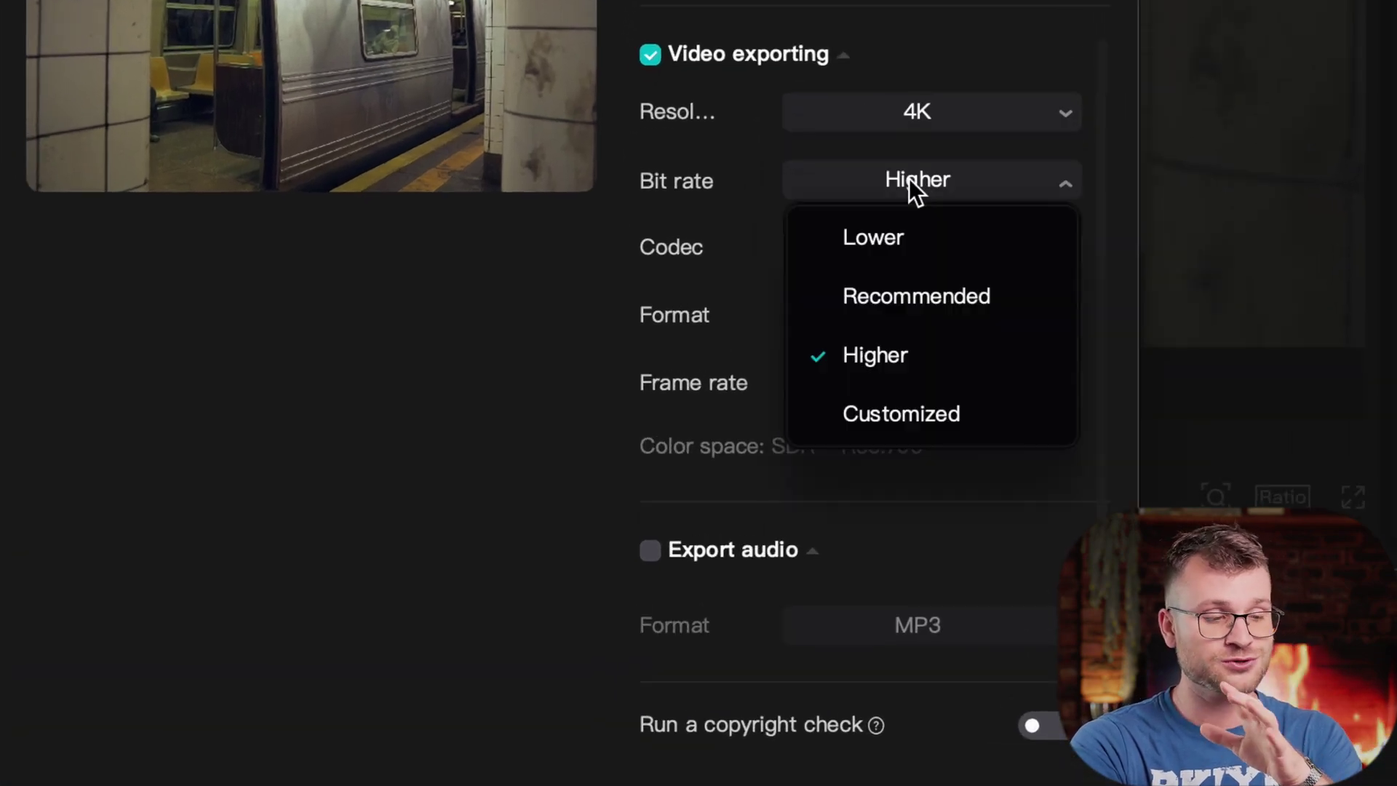
pyautogui.click(849, 181)
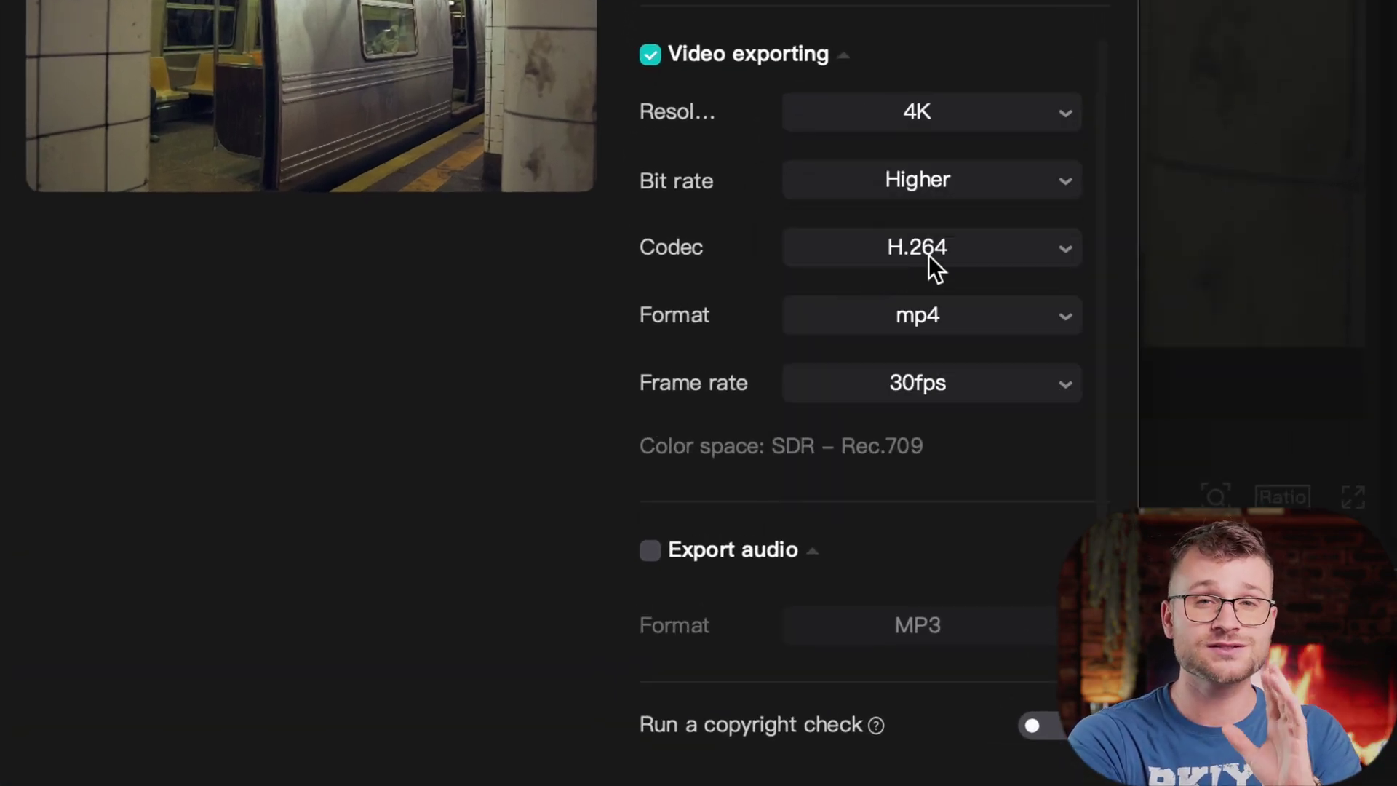